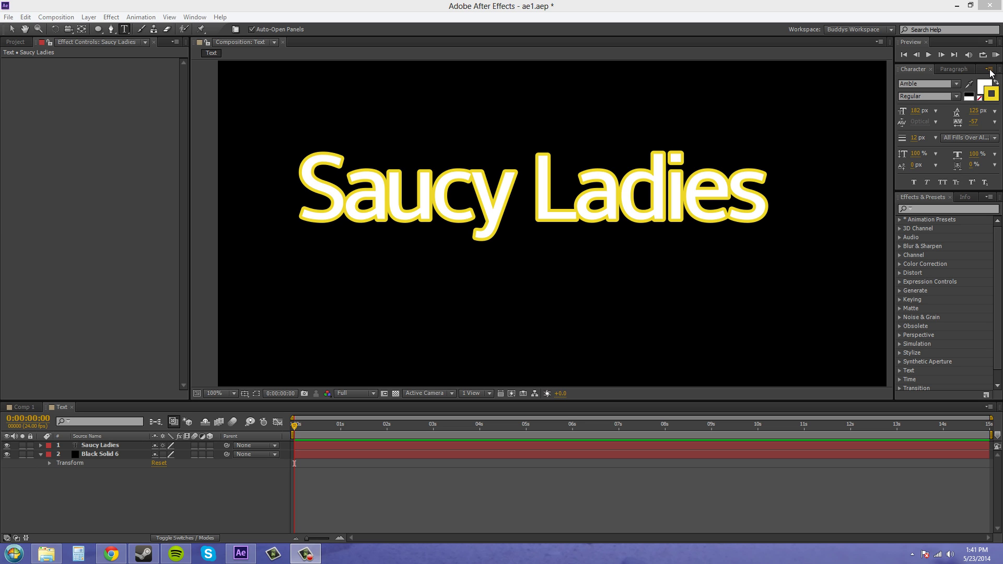
# Open the Line Join choices and dismiss them, then select and deselect the Saucy Ladies text.
pyautogui.click(989, 70)
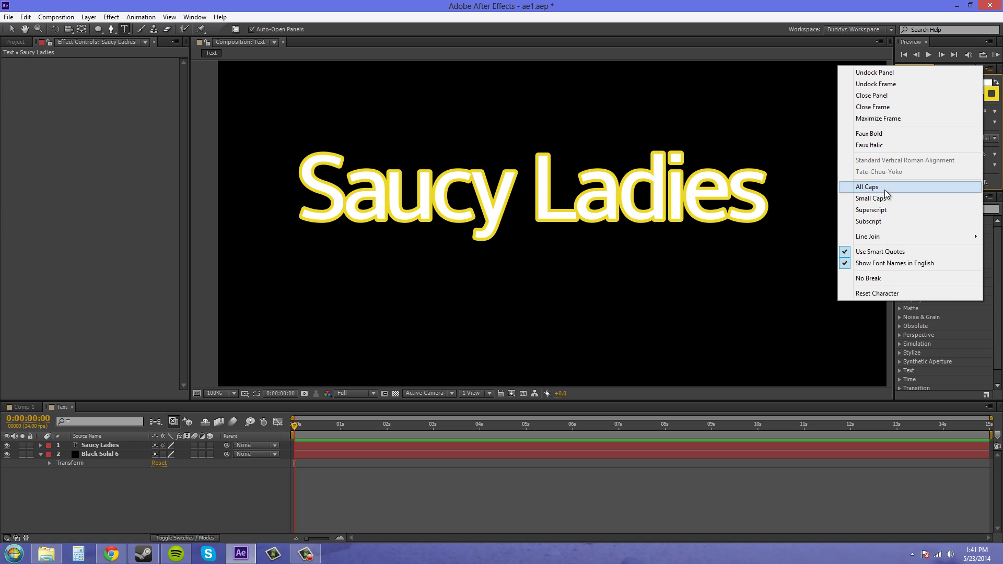
pyautogui.moveTo(891, 238)
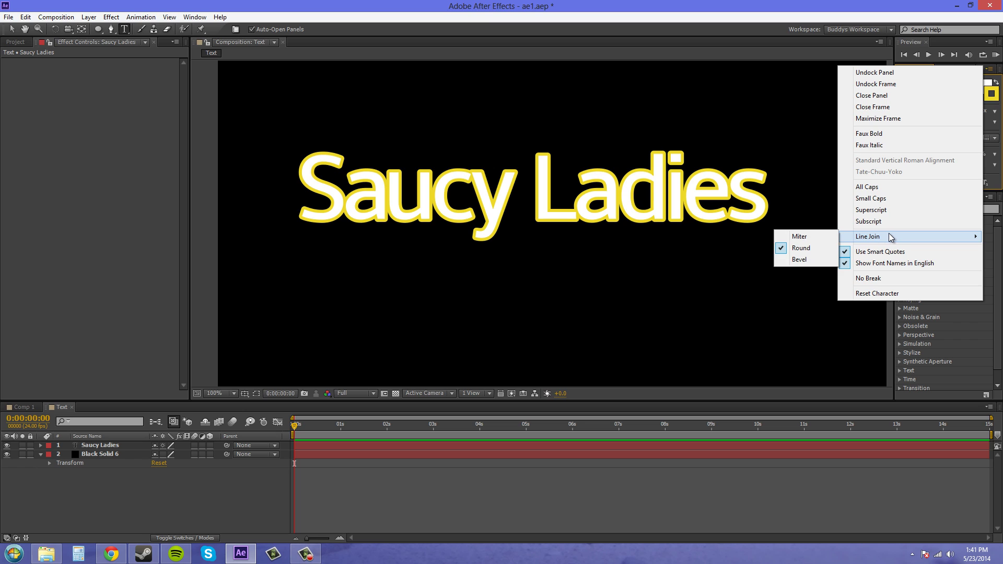
pyautogui.click(799, 259)
pyautogui.moveTo(760, 198); pyautogui.dragTo(323, 170)
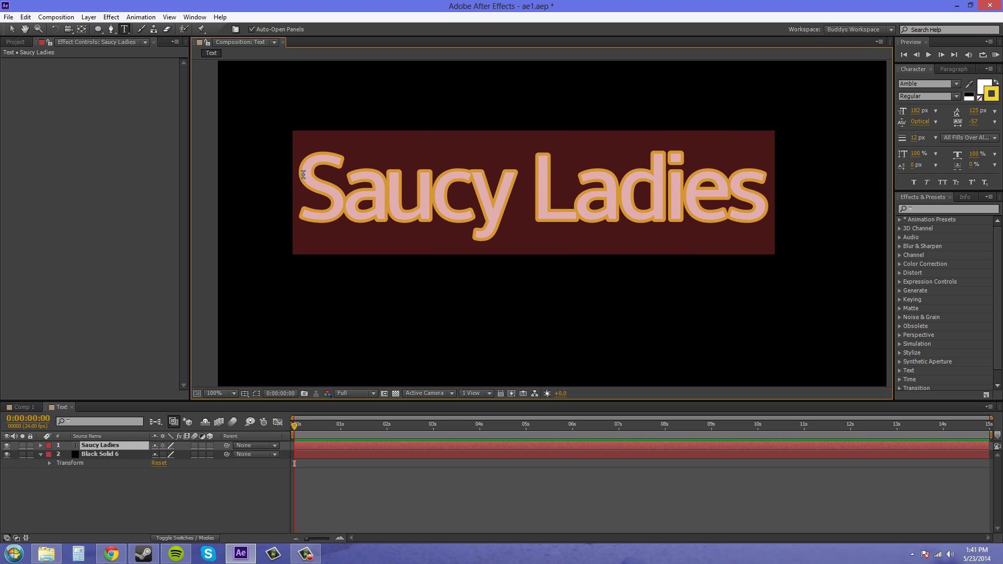
pyautogui.click(757, 190)
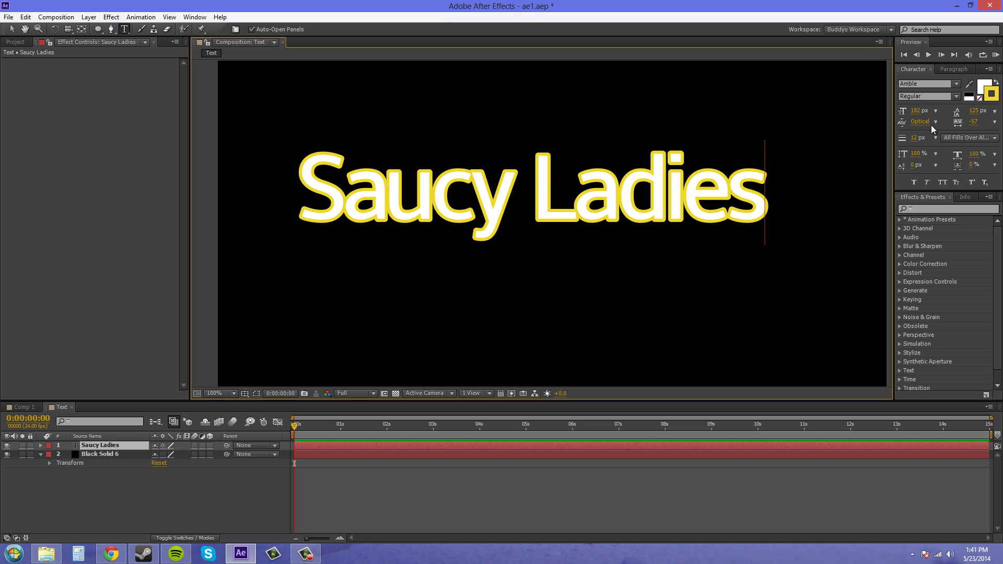
# Set the Line Join to Miter, then select all the text and show Line Join options again.
pyautogui.click(988, 69)
pyautogui.moveTo(865, 241)
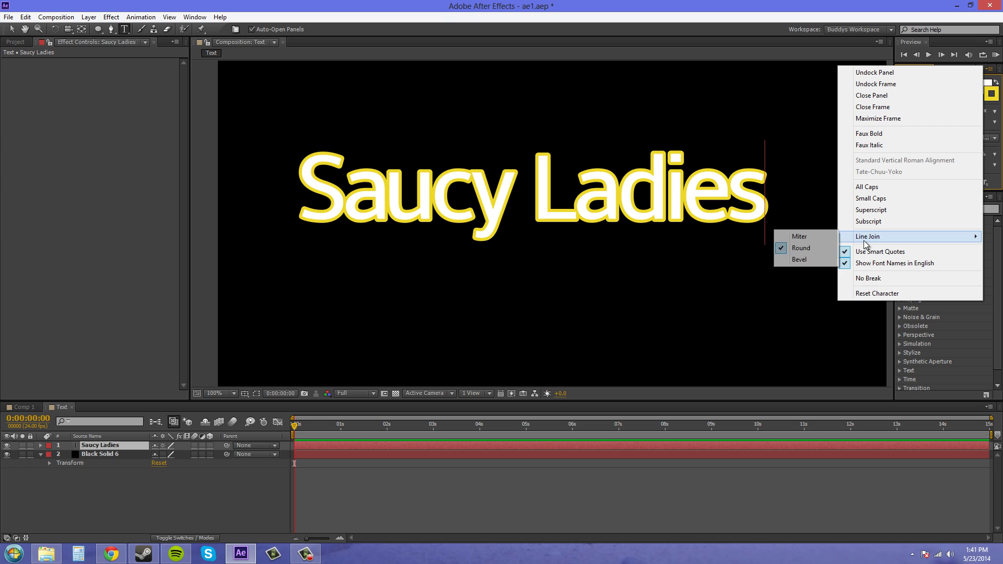
pyautogui.click(816, 237)
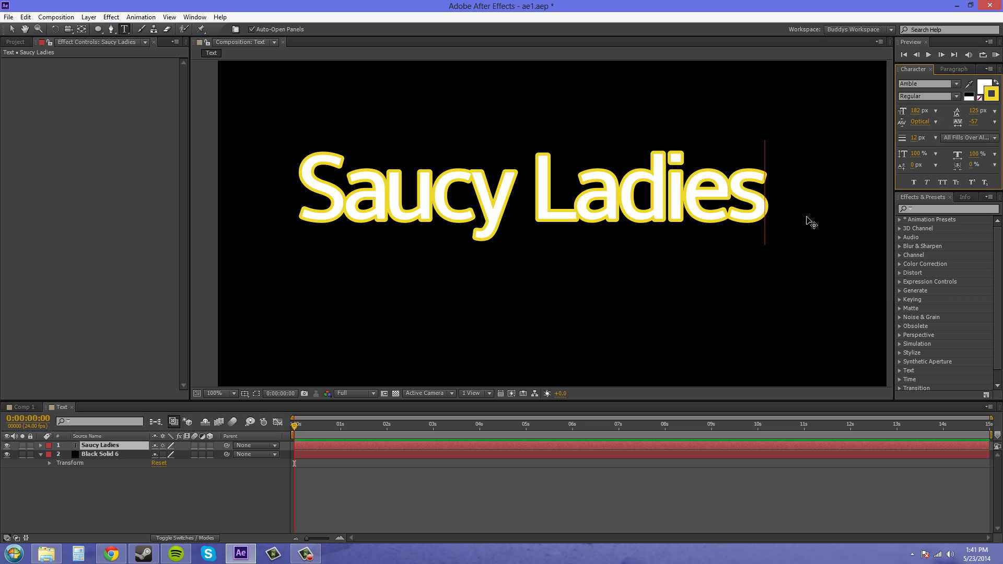
pyautogui.moveTo(768, 191); pyautogui.dragTo(268, 180)
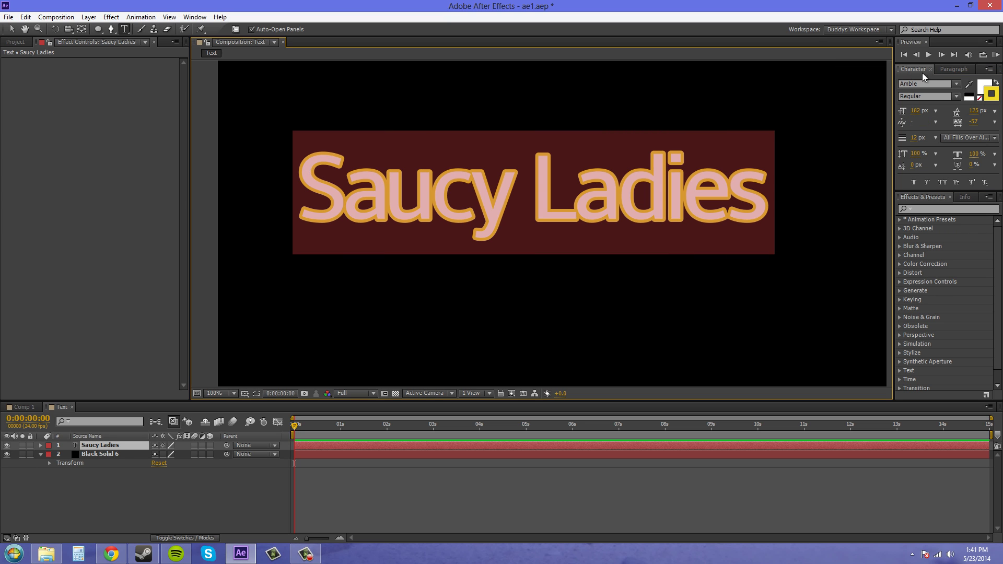
pyautogui.click(988, 72)
pyautogui.moveTo(888, 236)
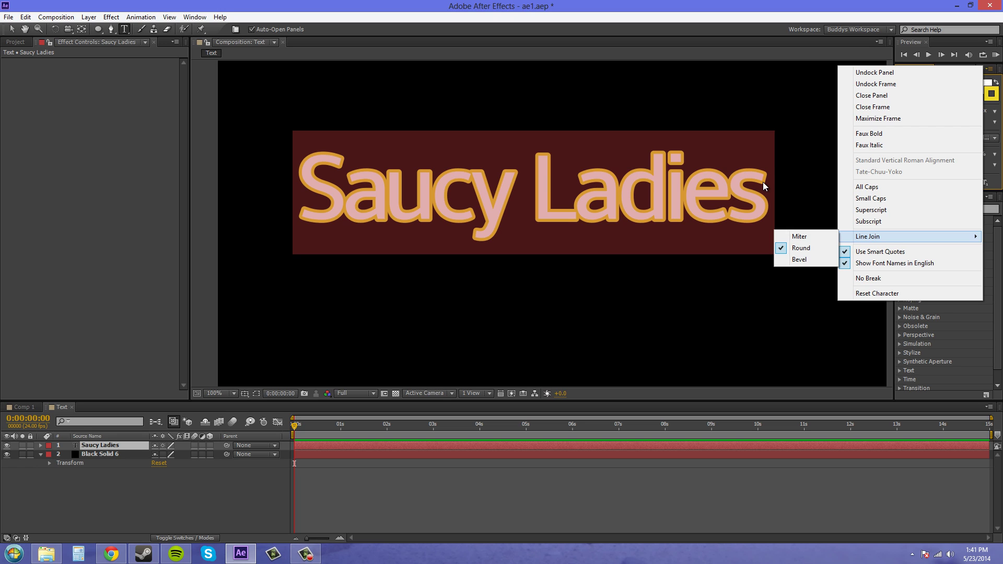
# Apply Miter joins to the stroke, zoom in to check Ladies' corners, then recentre and reselect all text.
pyautogui.click(807, 237)
pyautogui.scroll(1, 504, 235)
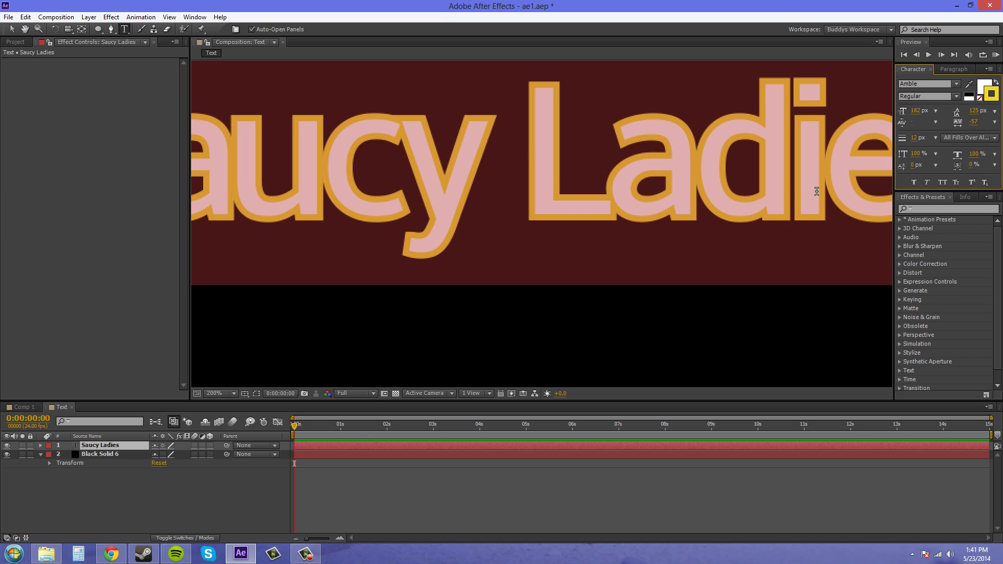
pyautogui.moveTo(834, 180); pyautogui.dragTo(605, 214)
pyautogui.press(',')
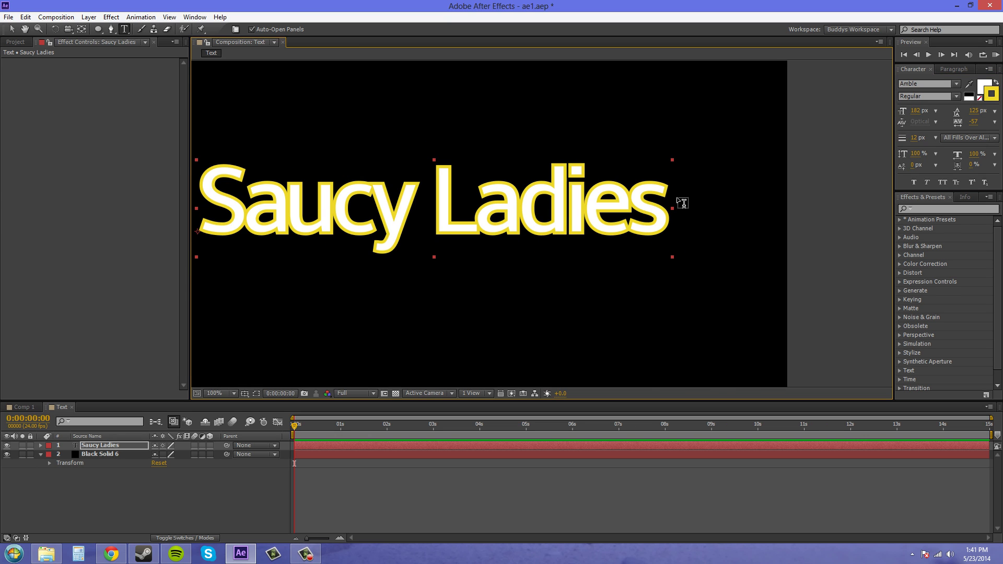
pyautogui.press('.')
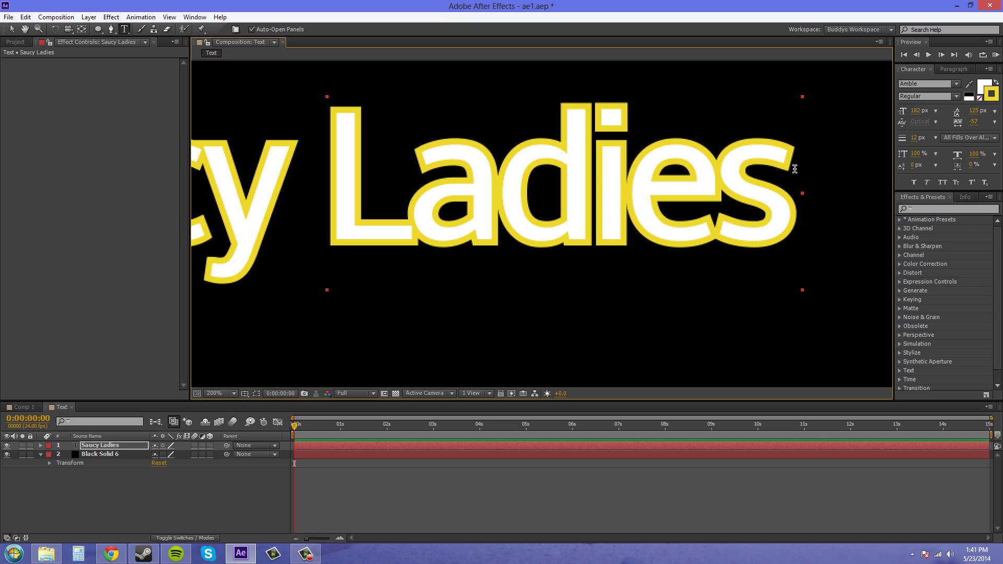
pyautogui.press(',')
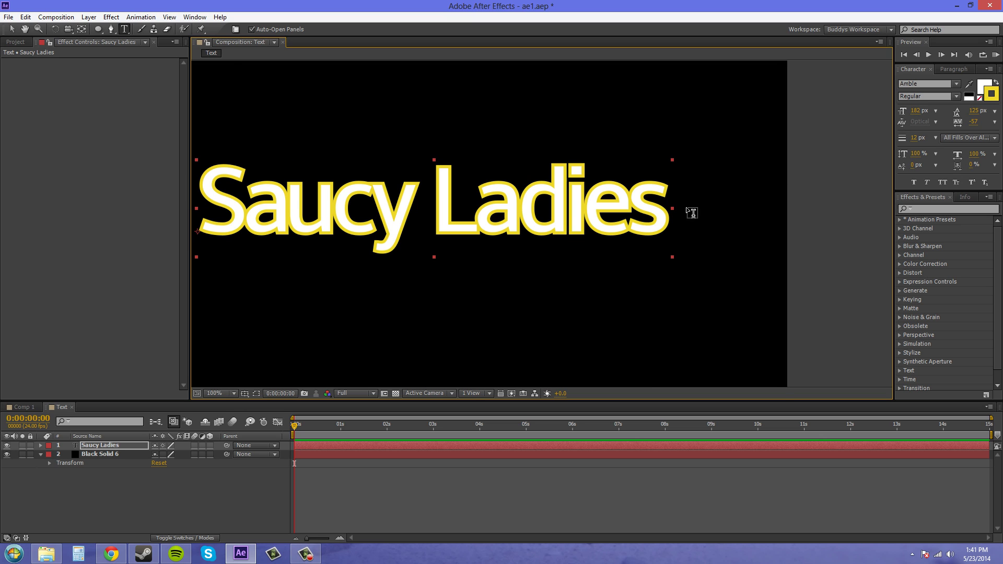
pyautogui.moveTo(628, 252); pyautogui.dragTo(705, 248)
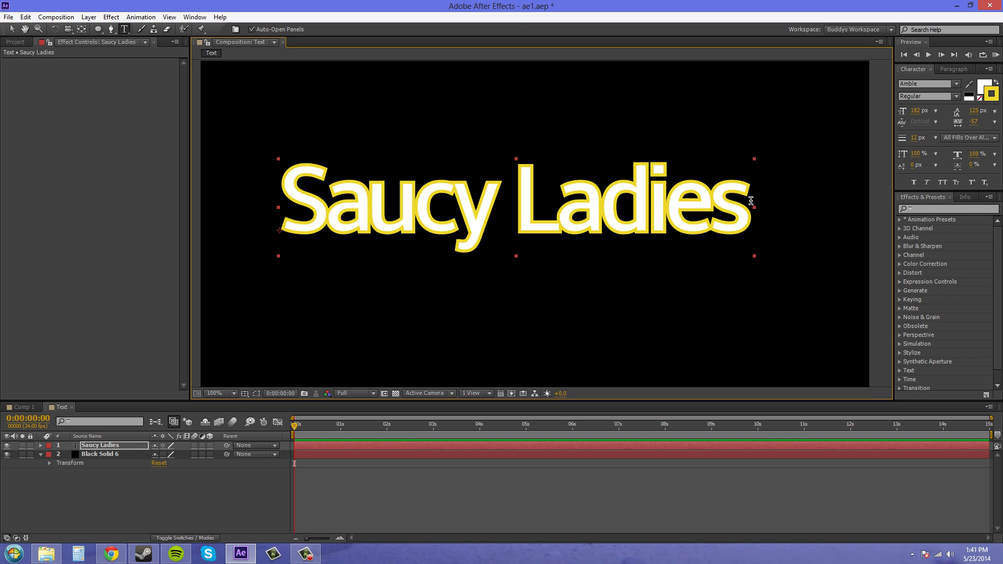
pyautogui.moveTo(750, 201); pyautogui.dragTo(276, 196)
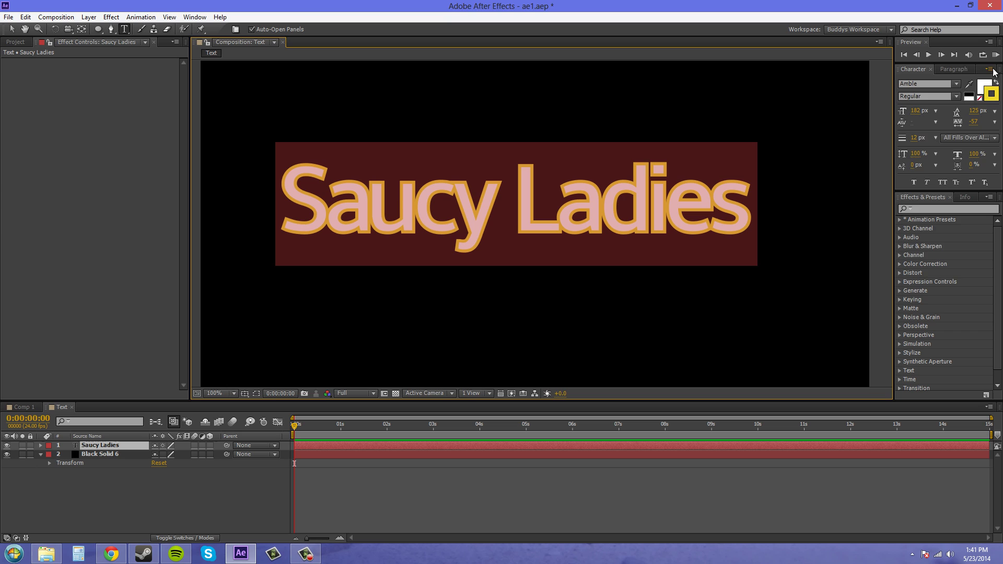
# Switch the whole text's stroke Line Join back to Round and zoom in on Ladies.
pyautogui.click(989, 68)
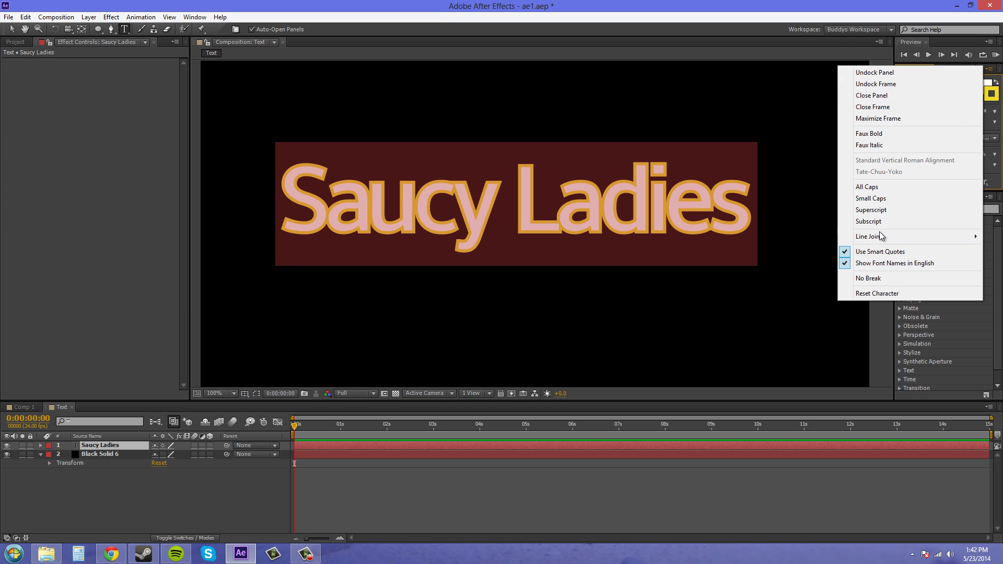
pyautogui.click(813, 248)
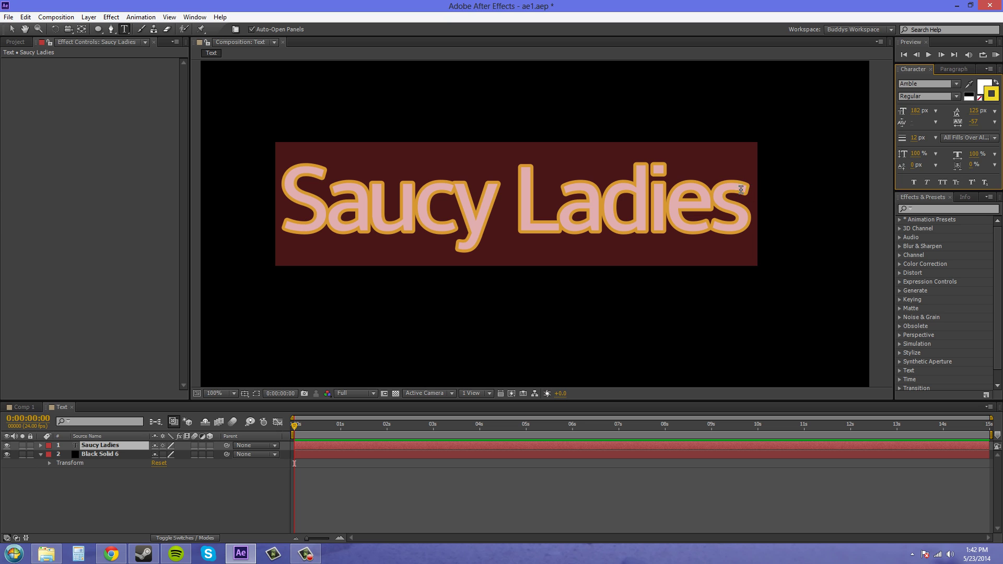
pyautogui.scroll(1, 751, 191)
pyautogui.moveTo(752, 191); pyautogui.dragTo(439, 222)
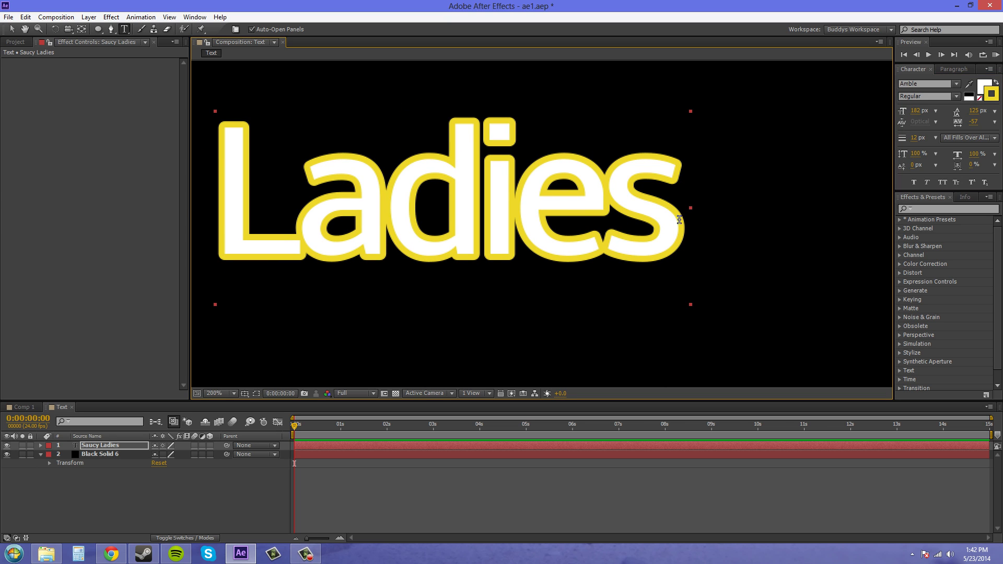
# Give only the final 's' of Ladies a Bevel line join, then exit text editing.
pyautogui.moveTo(678, 219); pyautogui.dragTo(646, 219)
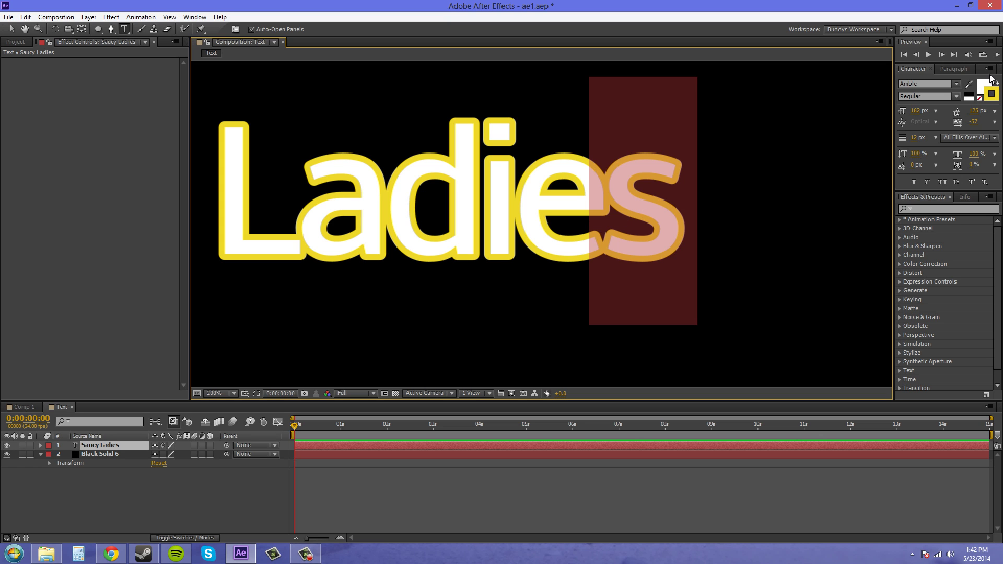
pyautogui.click(988, 69)
pyautogui.moveTo(879, 236)
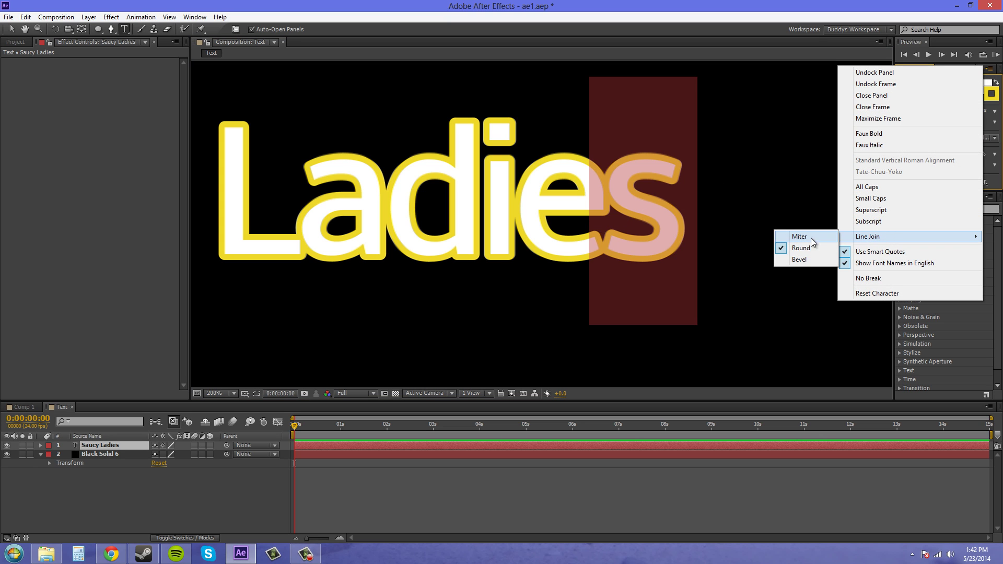
pyautogui.click(799, 260)
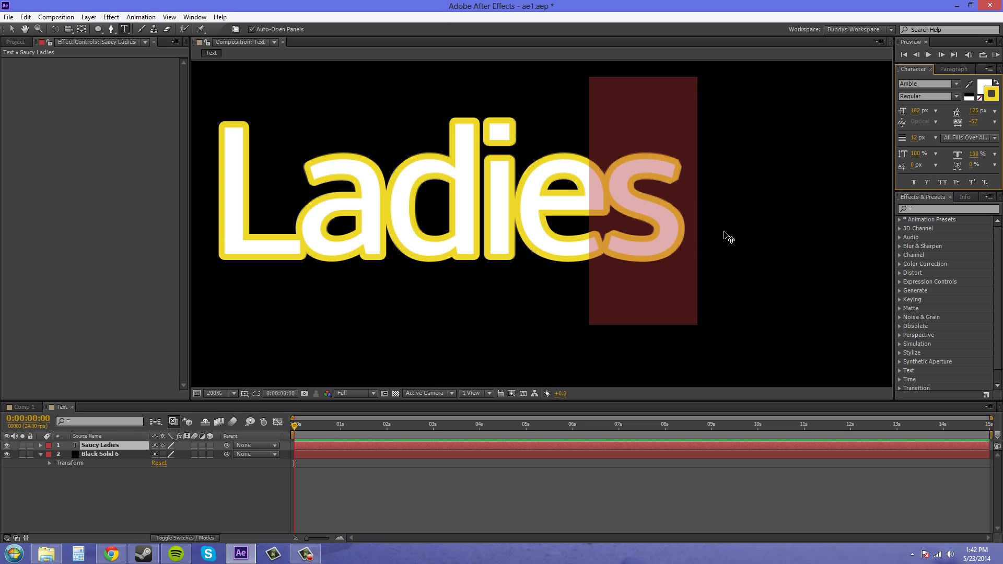
pyautogui.moveTo(697, 209); pyautogui.dragTo(589, 226)
# Select all the Saucy Ladies text, set its Line Join to Bevel, and deselect to view it.
pyautogui.scroll(-4, 589, 226)
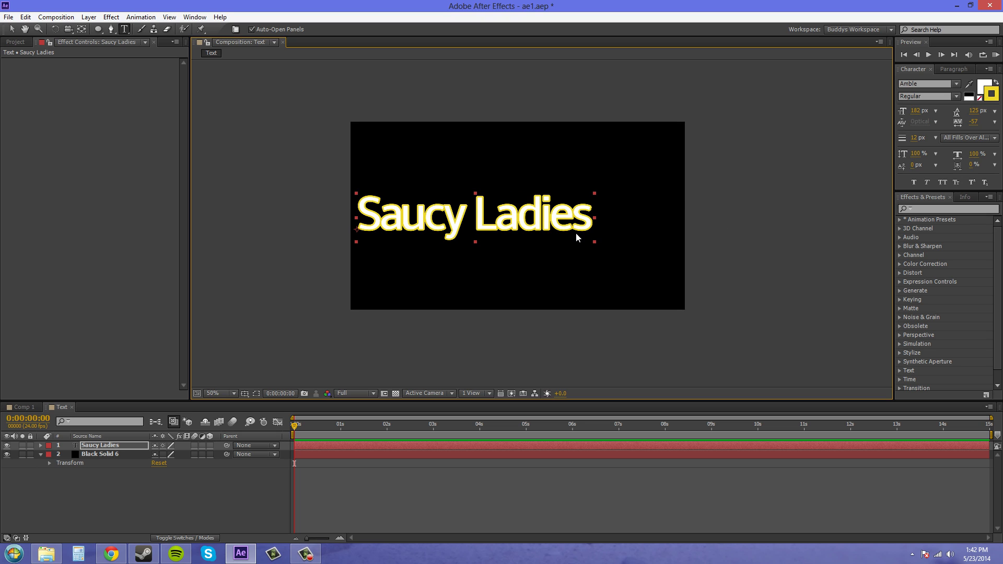
pyautogui.scroll(2, 478, 225)
pyautogui.hscroll(-2, 692, 236)
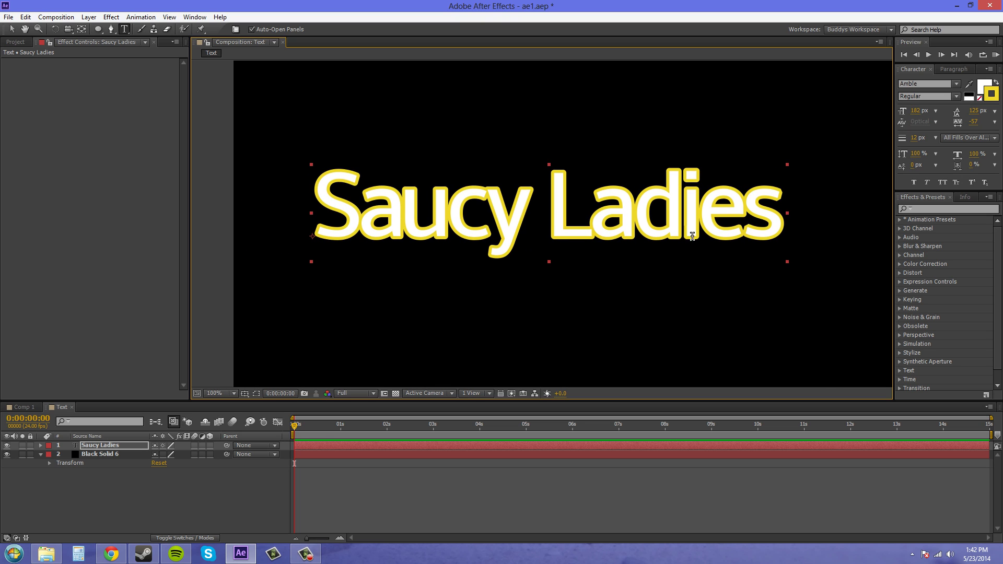
pyautogui.moveTo(783, 208); pyautogui.dragTo(567, 204)
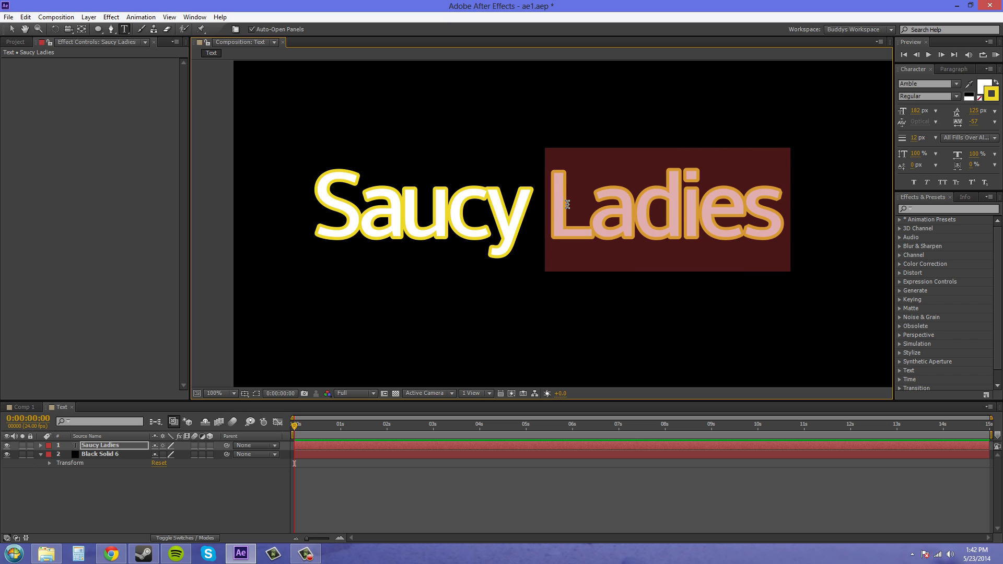
pyautogui.click(775, 201)
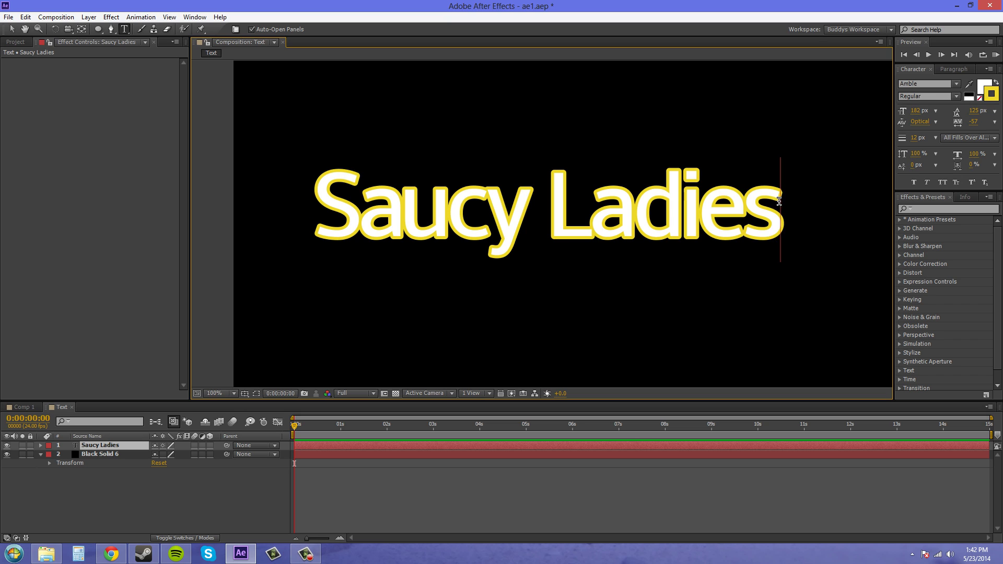
pyautogui.moveTo(778, 202); pyautogui.dragTo(584, 204)
pyautogui.moveTo(460, 188); pyautogui.dragTo(309, 201)
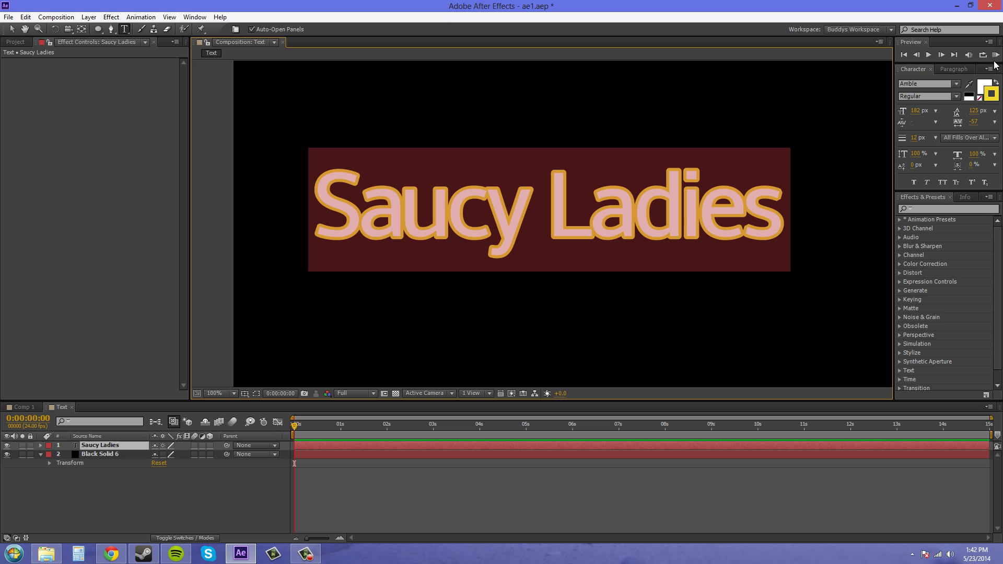
pyautogui.click(988, 71)
pyautogui.moveTo(870, 236)
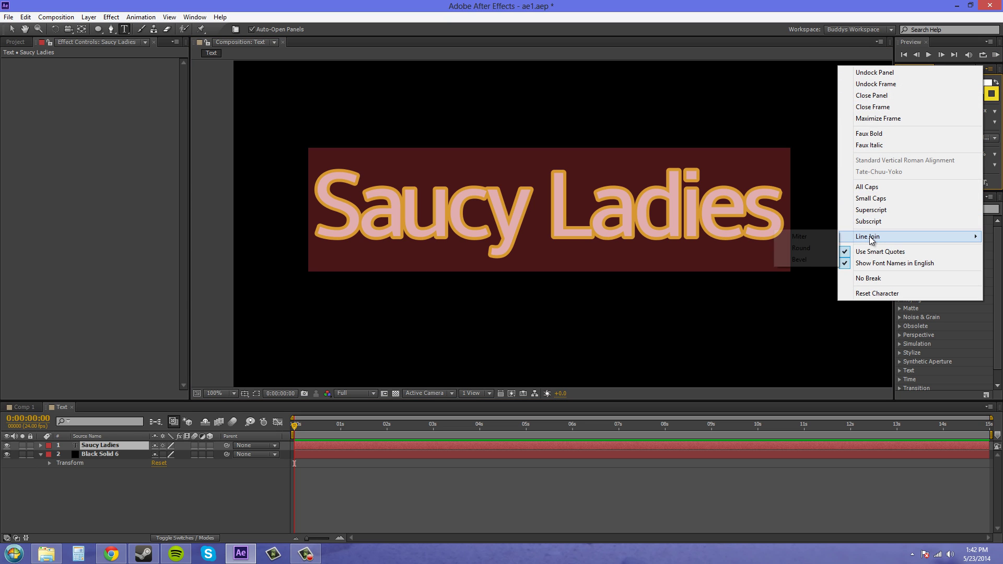
pyautogui.click(798, 259)
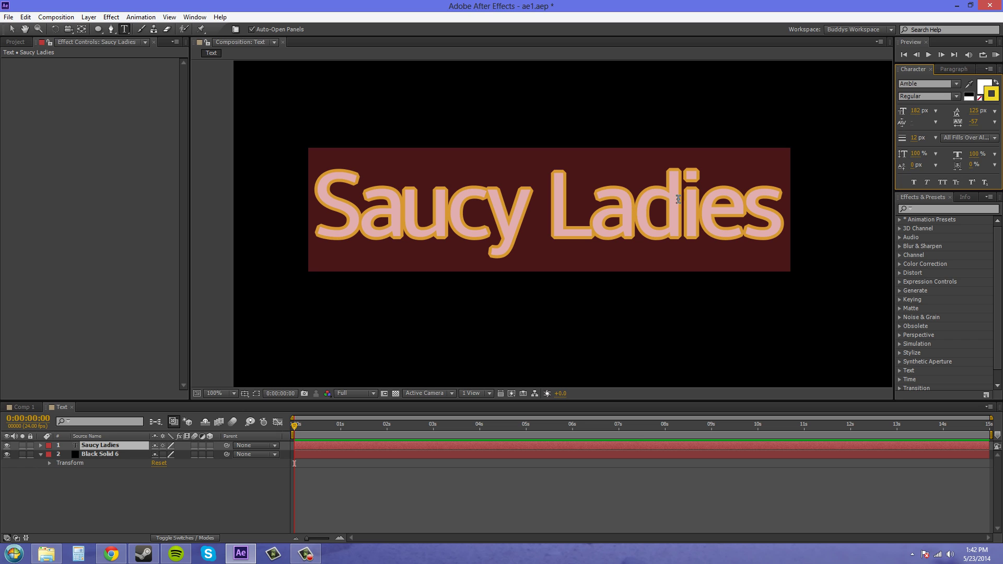
pyautogui.click(618, 201)
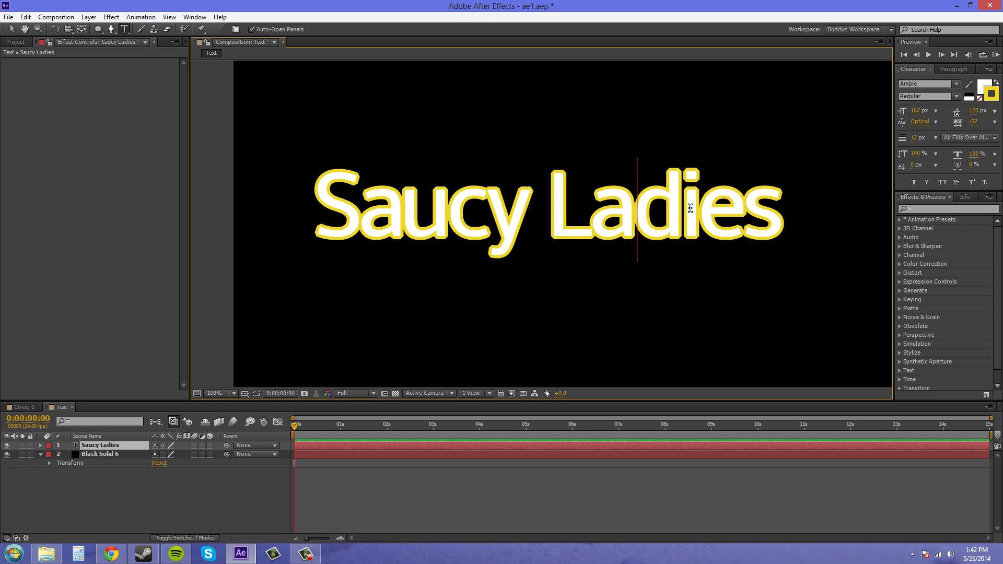
# Give the letter 'i' in Ladies a Miter line join.
pyautogui.moveTo(683, 203); pyautogui.dragTo(697, 203)
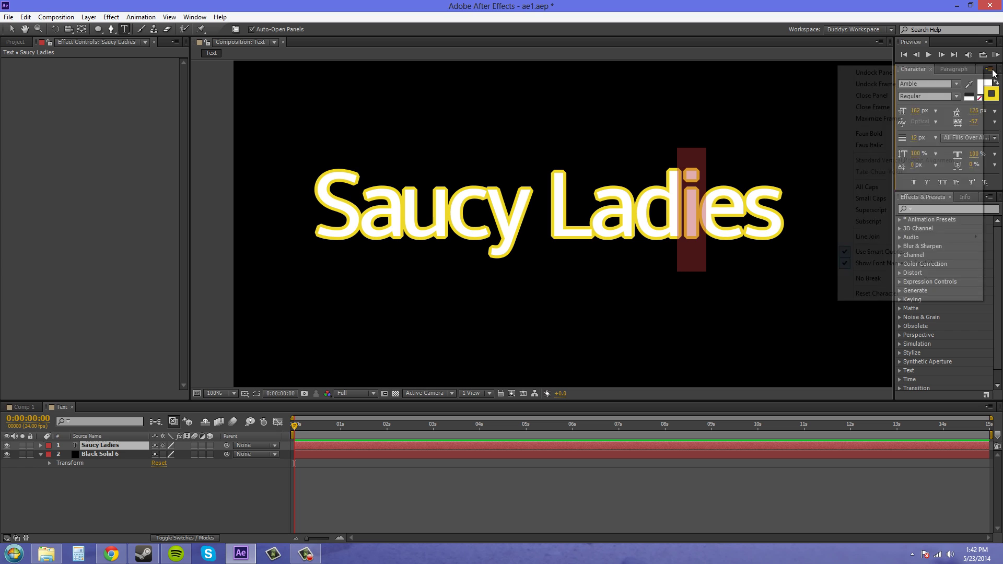
pyautogui.click(989, 69)
pyautogui.moveTo(862, 237)
pyautogui.click(822, 239)
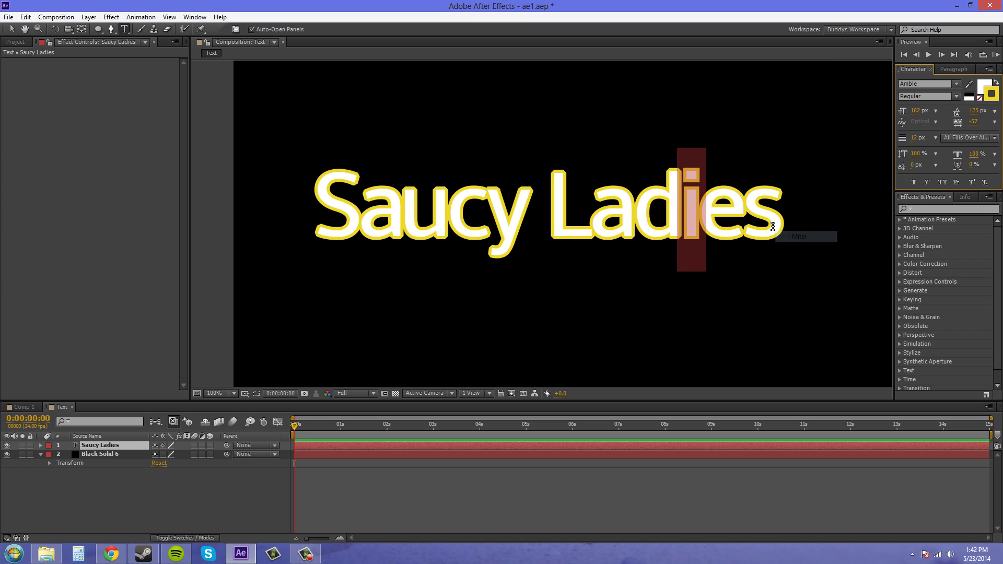
# Give the letter 'L' in Ladies a Round line join.
pyautogui.moveTo(600, 199); pyautogui.dragTo(546, 197)
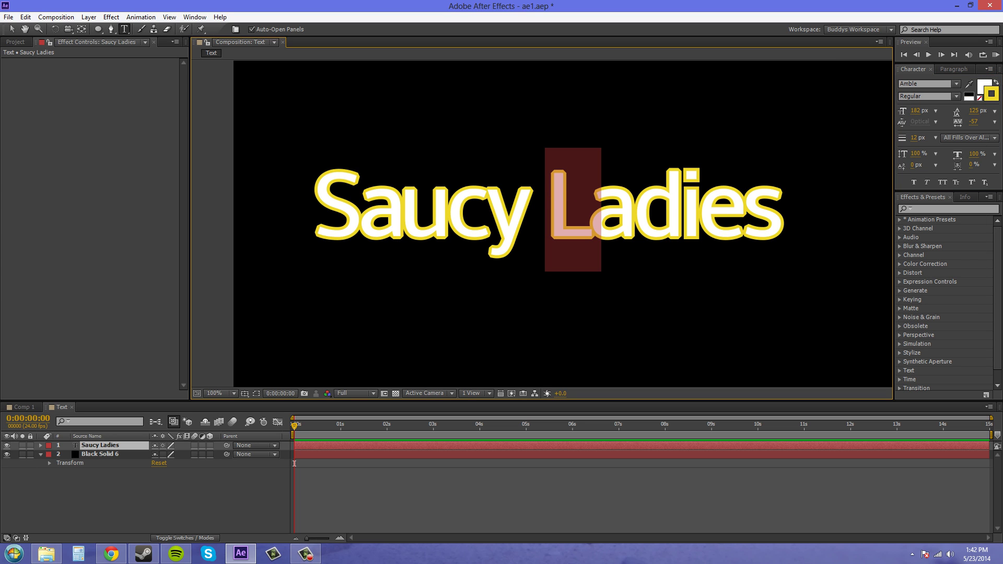
pyautogui.click(990, 69)
pyautogui.moveTo(867, 236)
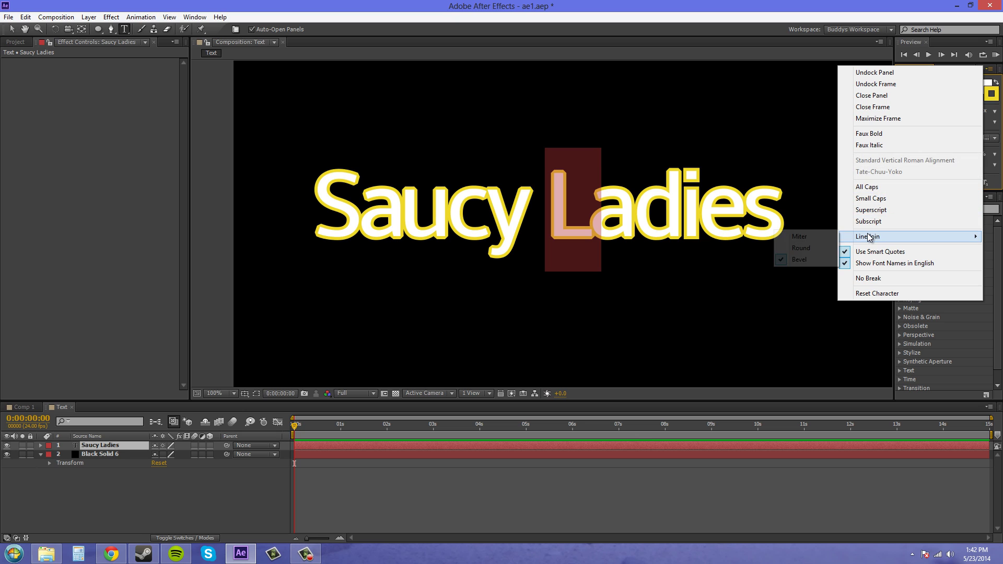
pyautogui.click(827, 247)
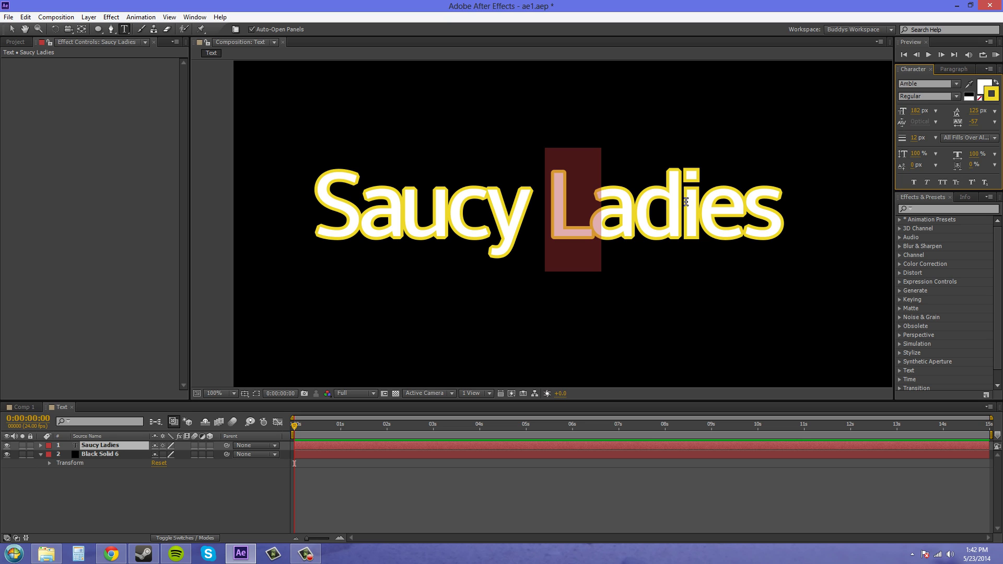
# Select the whole Saucy Ladies text and set its Line Join to Round.
pyautogui.moveTo(790, 218); pyautogui.dragTo(309, 209)
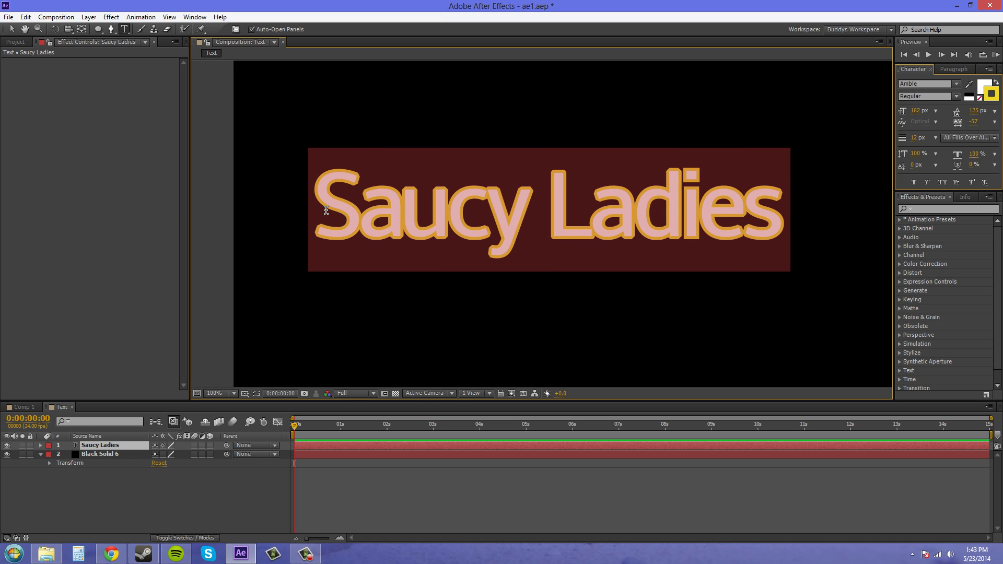
pyautogui.click(988, 70)
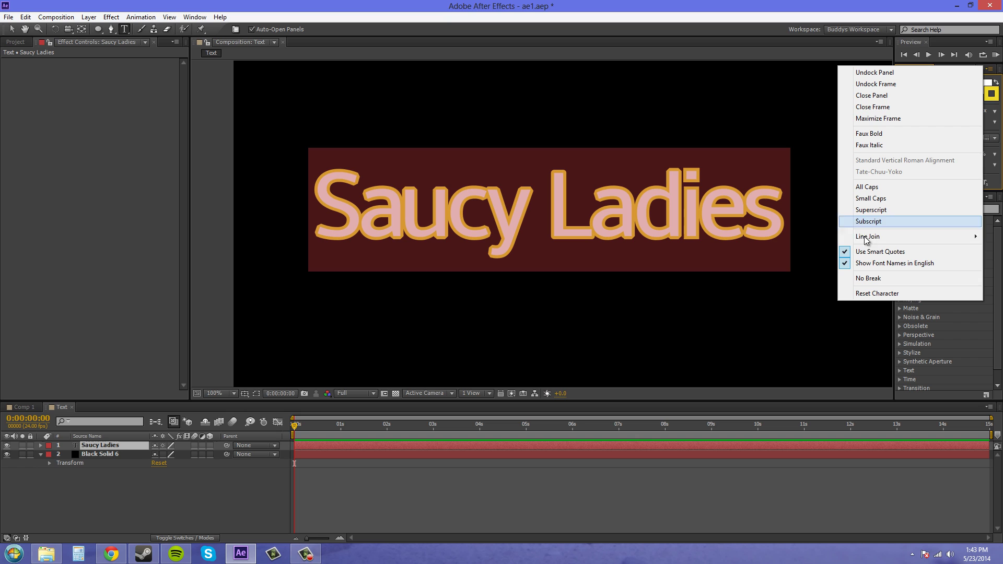
pyautogui.moveTo(873, 239)
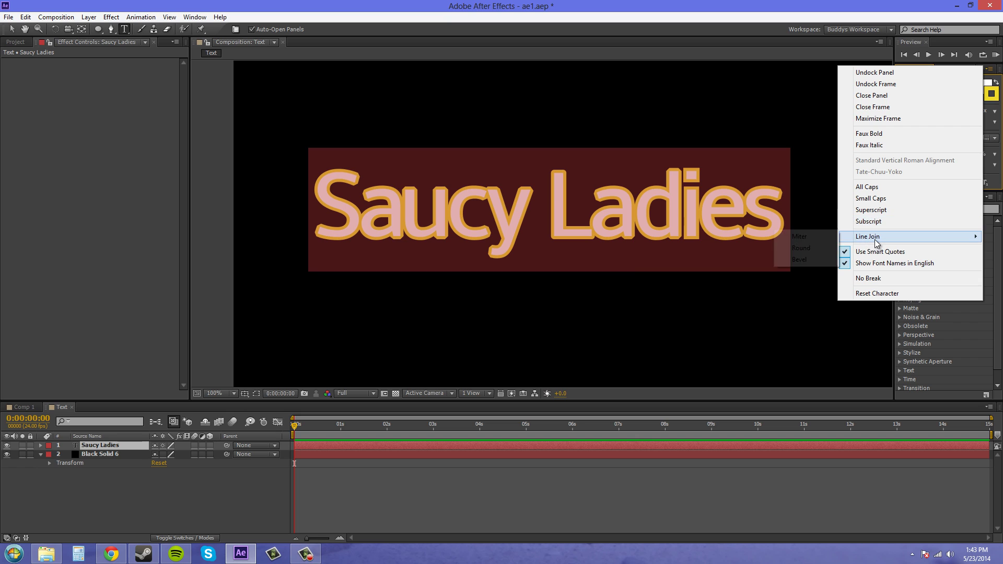
pyautogui.click(801, 248)
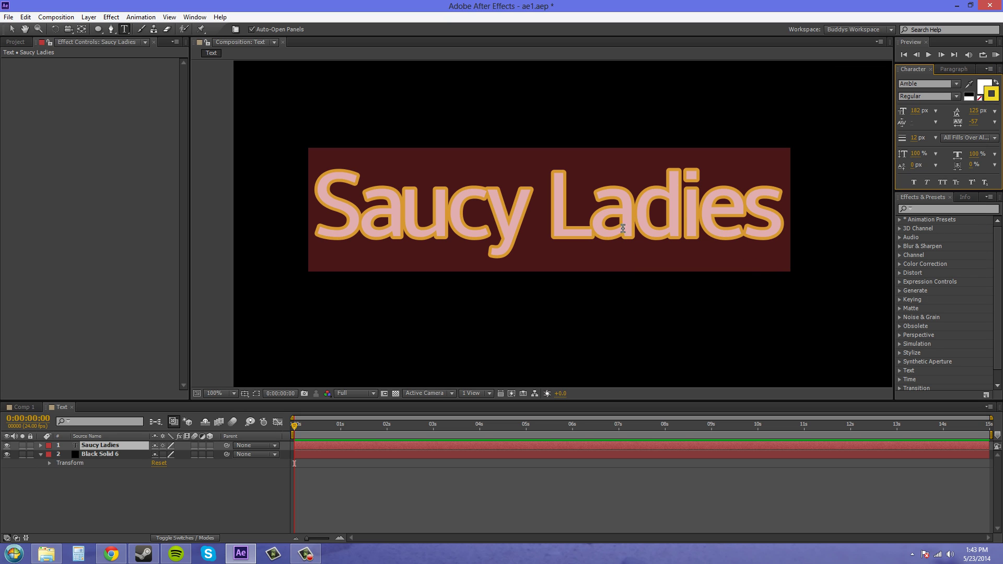
# Check the fill/stroke order list unchanged, then select the text and scrub tracking from -57 to -65.
pyautogui.click(775, 218)
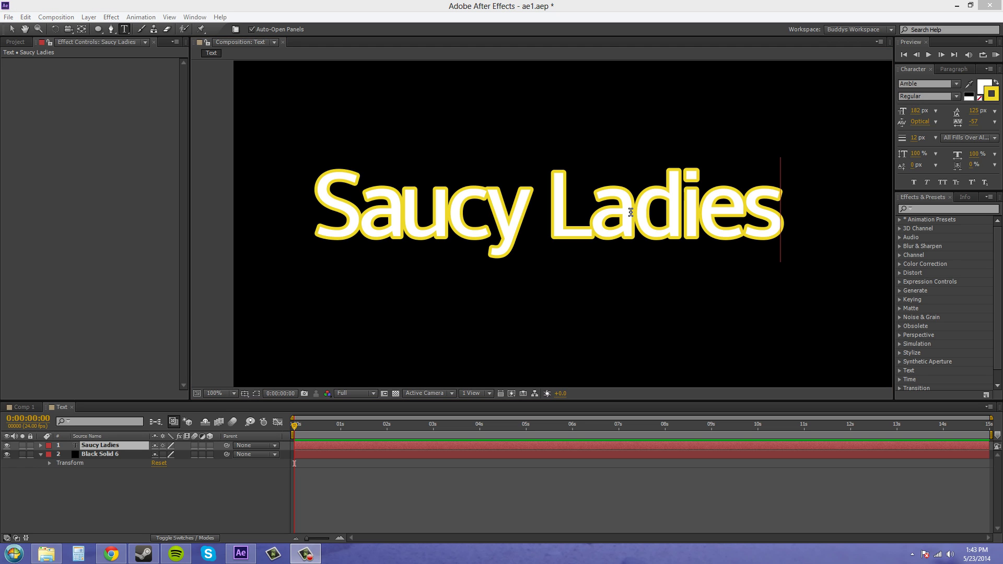
pyautogui.click(972, 136)
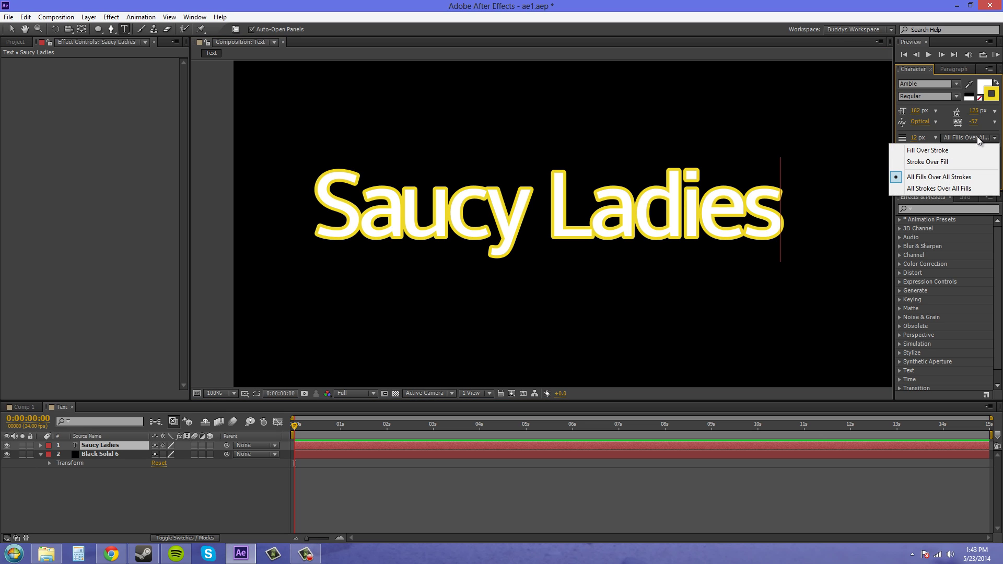
pyautogui.click(963, 138)
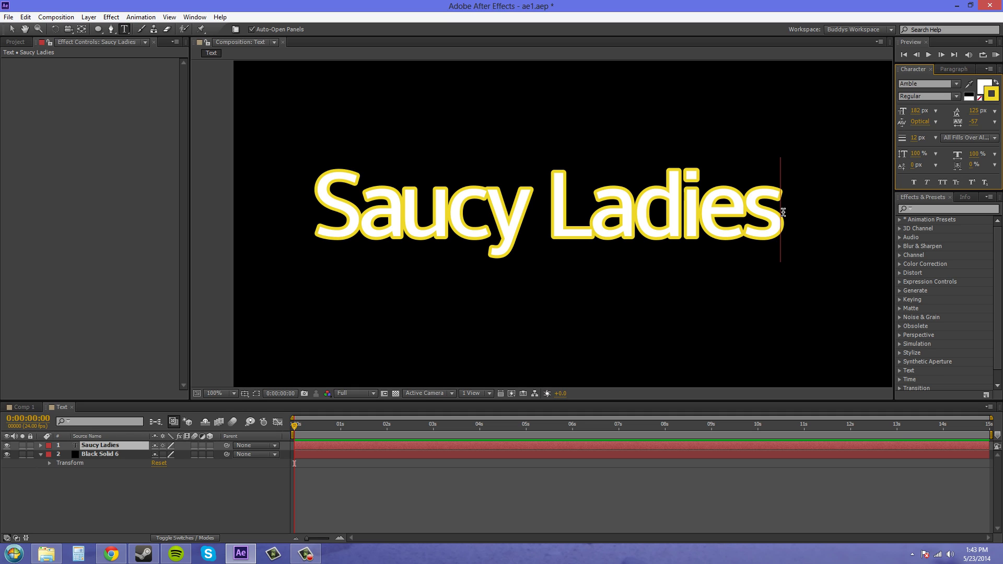
pyautogui.moveTo(785, 212); pyautogui.dragTo(312, 212)
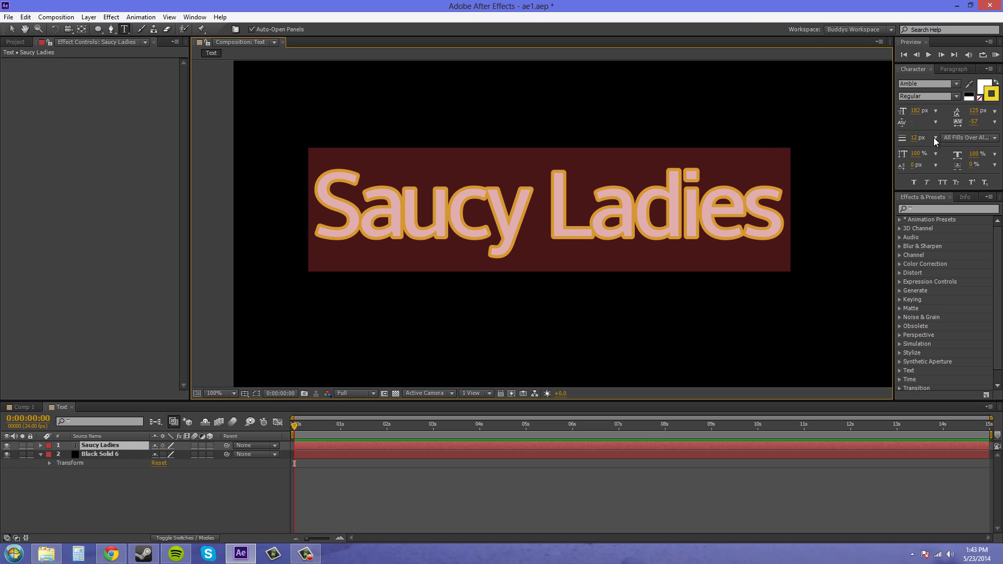
pyautogui.moveTo(973, 124); pyautogui.dragTo(961, 131)
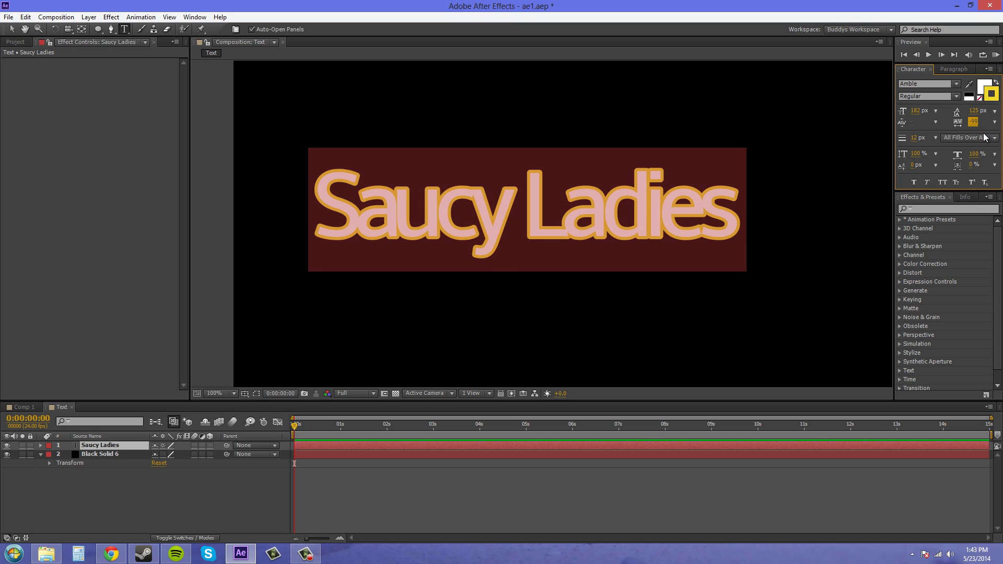
# Set the stroke order to Fill Over Stroke and deselect to preview it.
pyautogui.click(984, 137)
pyautogui.click(941, 151)
pyautogui.click(736, 221)
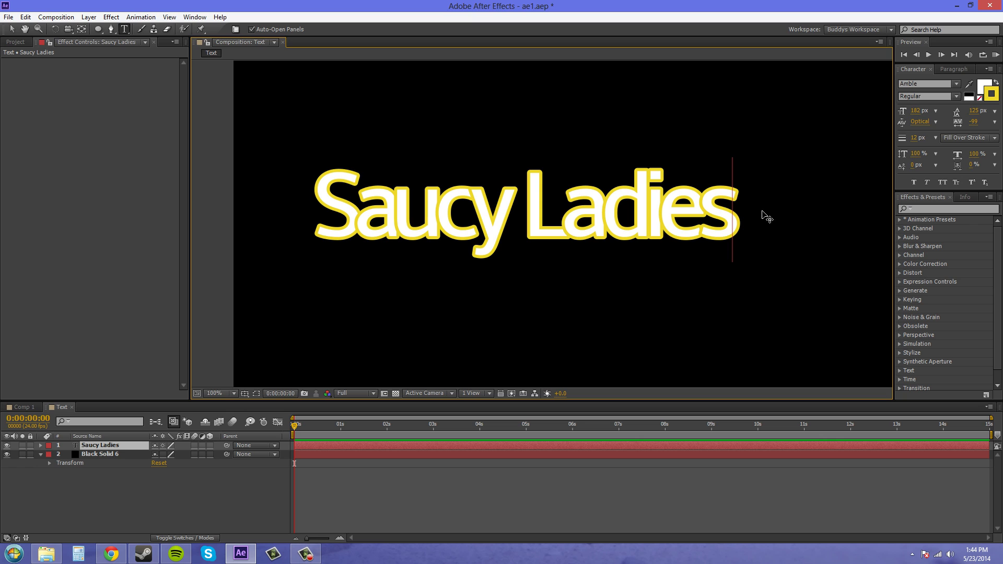
# Select all text, choose All Fills Over All Strokes, and scrub tracking down to -146.
pyautogui.moveTo(739, 211); pyautogui.dragTo(303, 212)
pyautogui.click(943, 139)
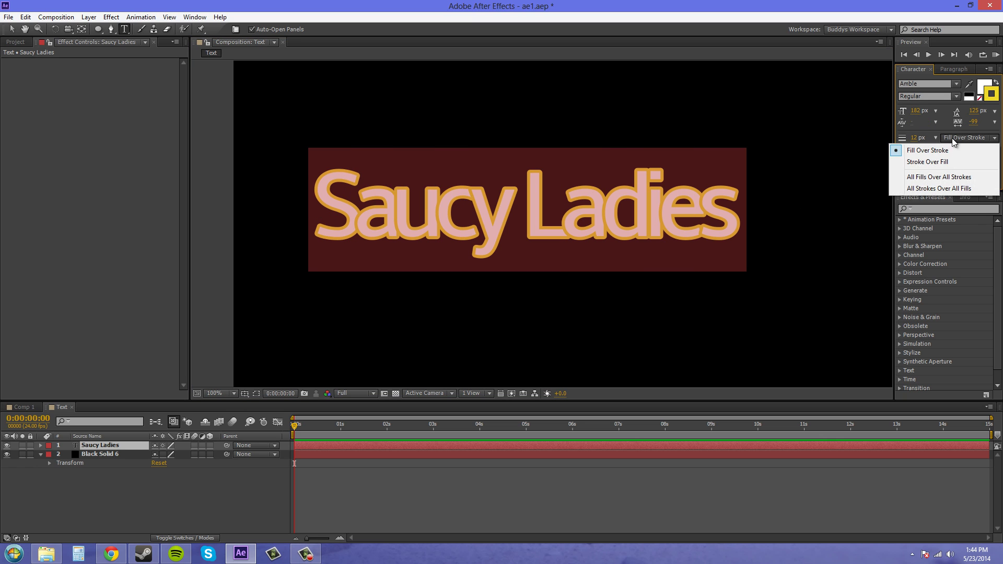
pyautogui.click(941, 178)
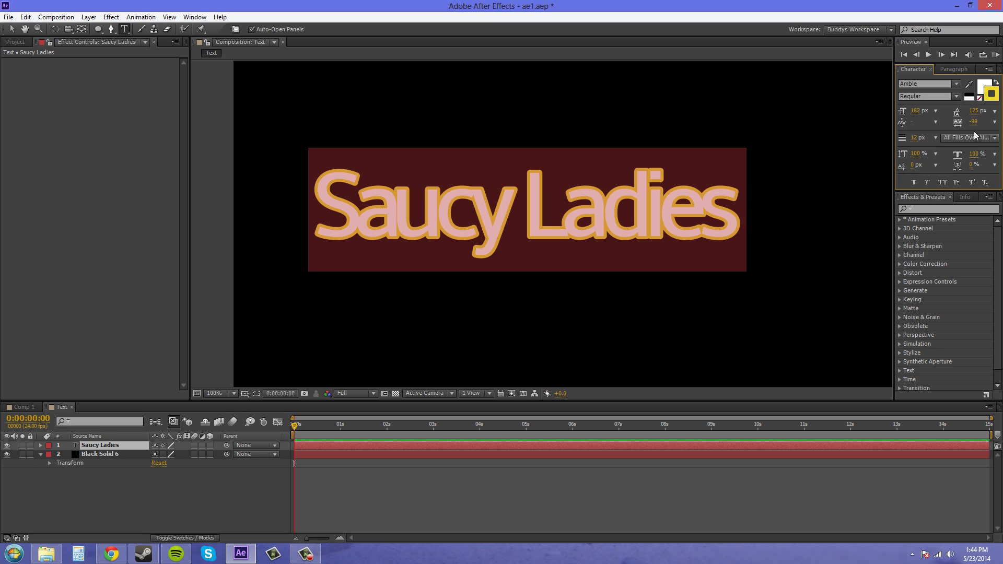
pyautogui.moveTo(973, 122); pyautogui.dragTo(950, 124)
pyautogui.press('Escape')
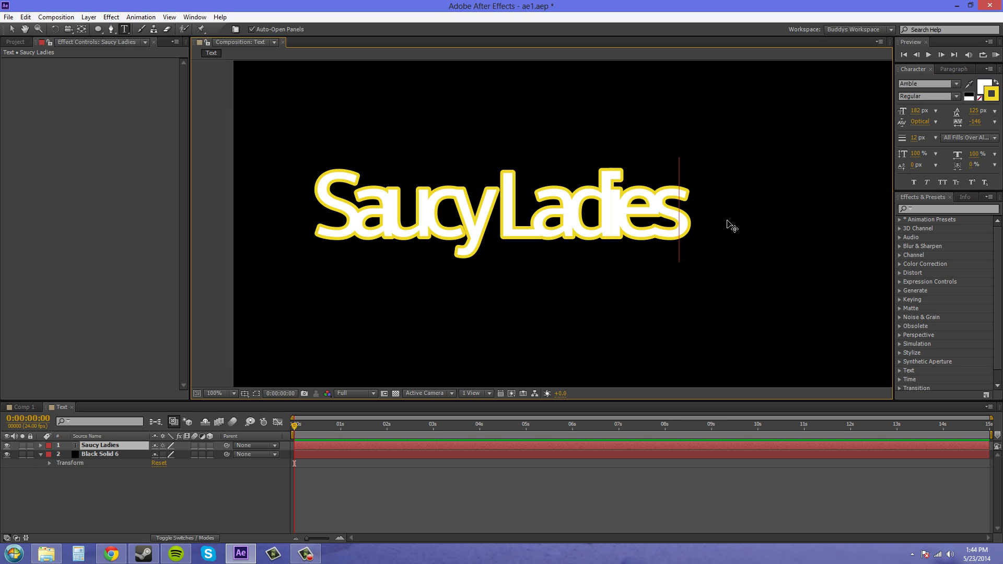
pyautogui.scroll(1, 502, 260)
# Place the caret in Ladies, bring its end into view, and apply Fill Over Stroke.
pyautogui.click(592, 238)
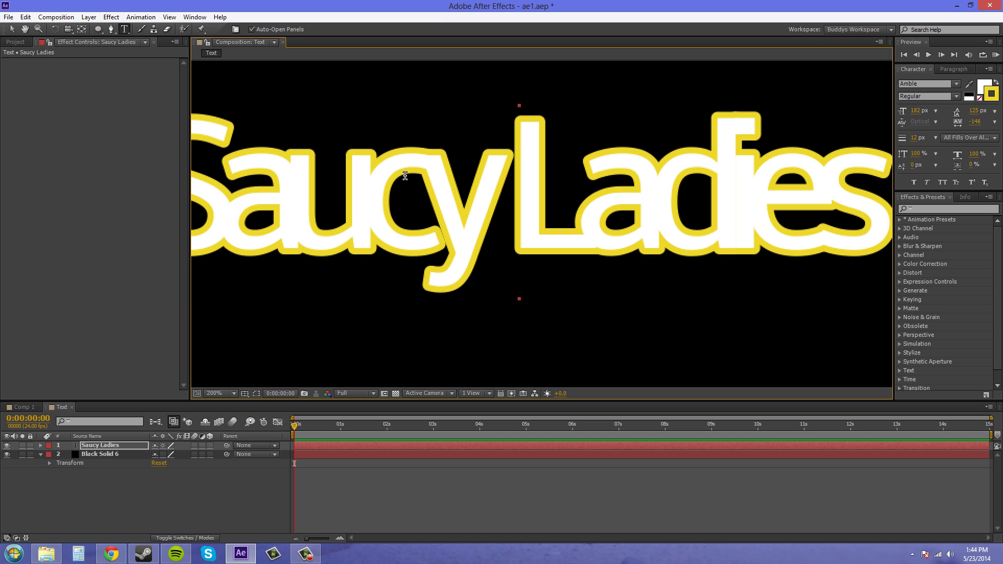
pyautogui.hscroll(-5, 404, 176)
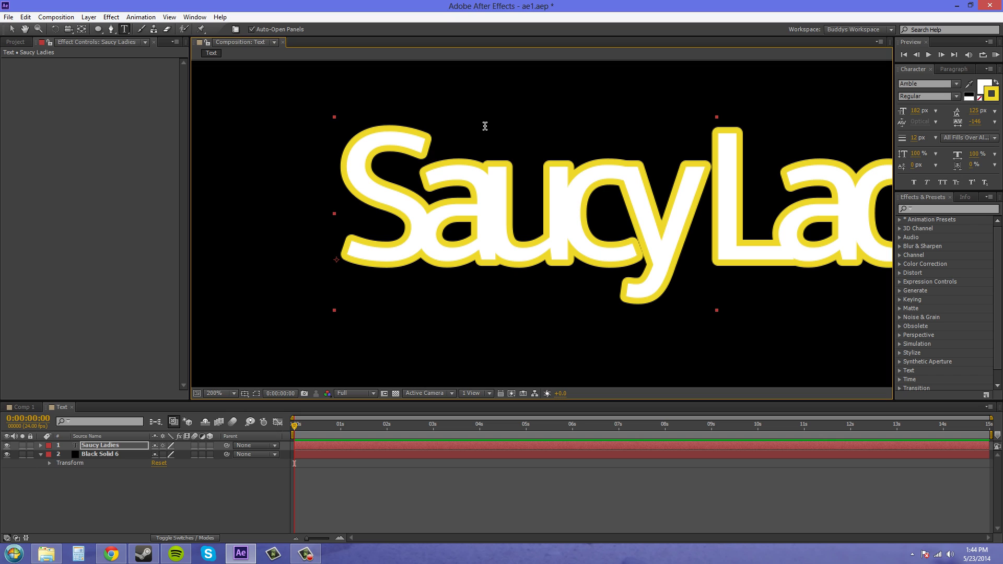
pyautogui.moveTo(626, 152); pyautogui.dragTo(480, 152)
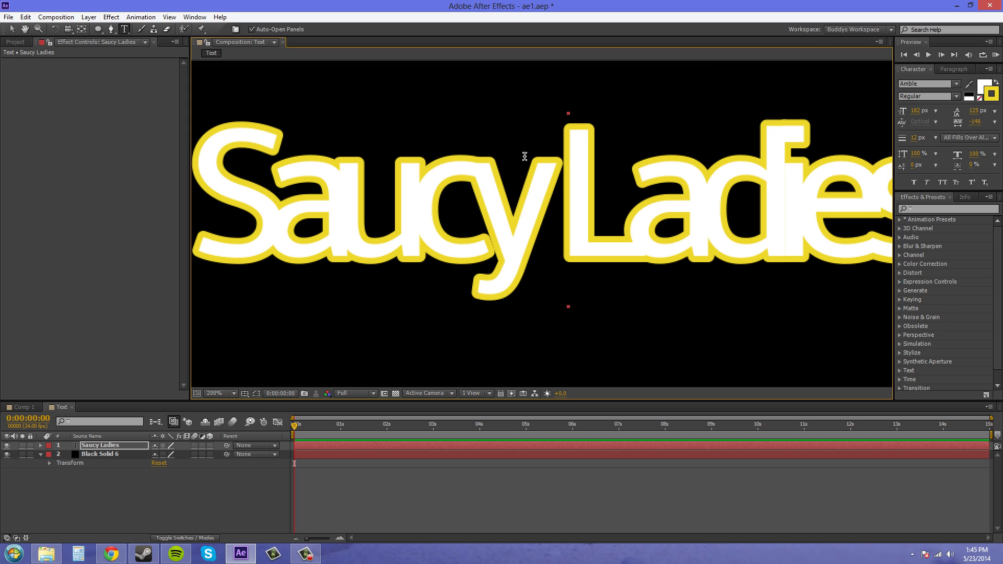
pyautogui.click(983, 138)
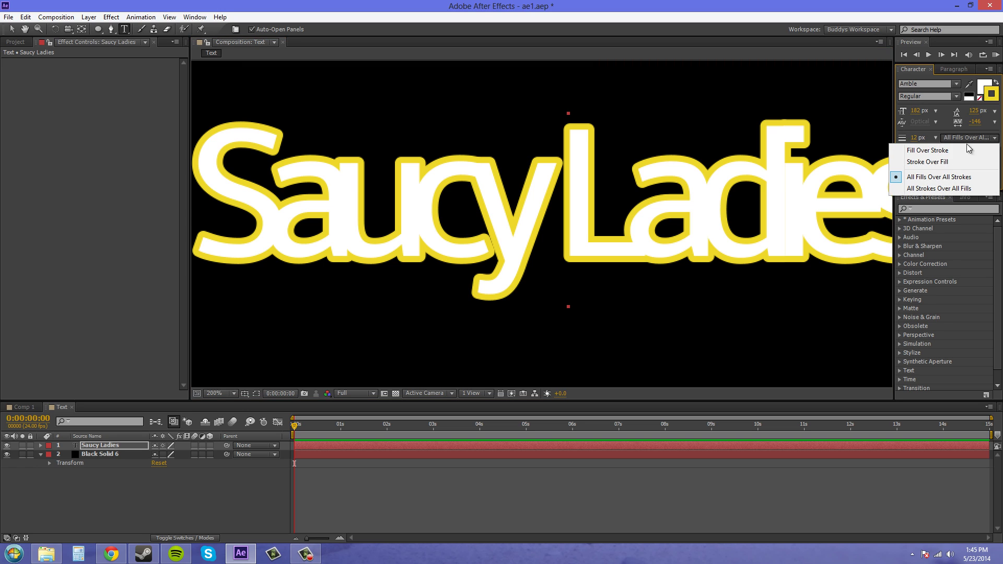
pyautogui.click(935, 150)
pyautogui.scroll(-2, 613, 284)
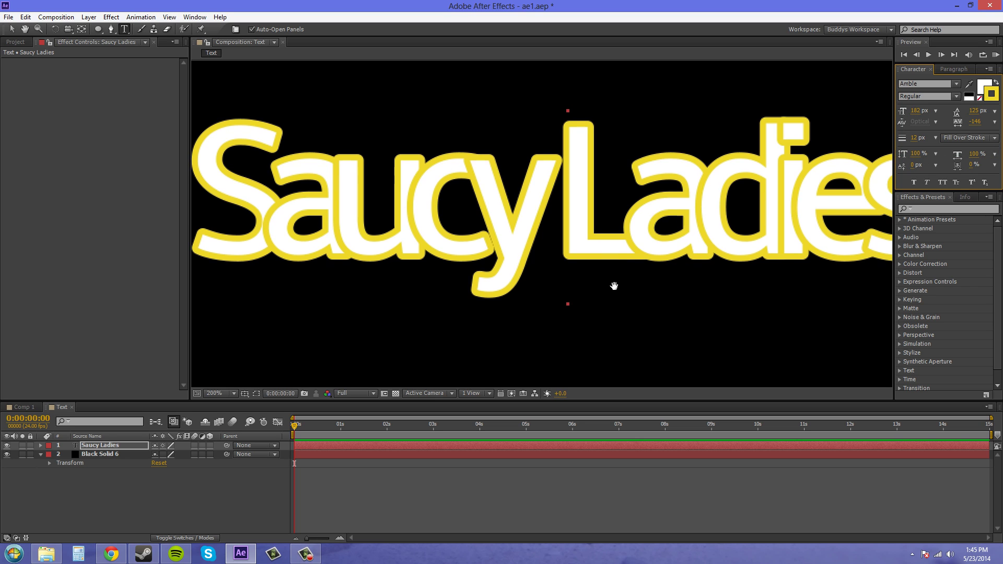
# Compare Stroke Over Fill and All Strokes Over All Fills, then settle on Fill Over Stroke.
pyautogui.click(975, 138)
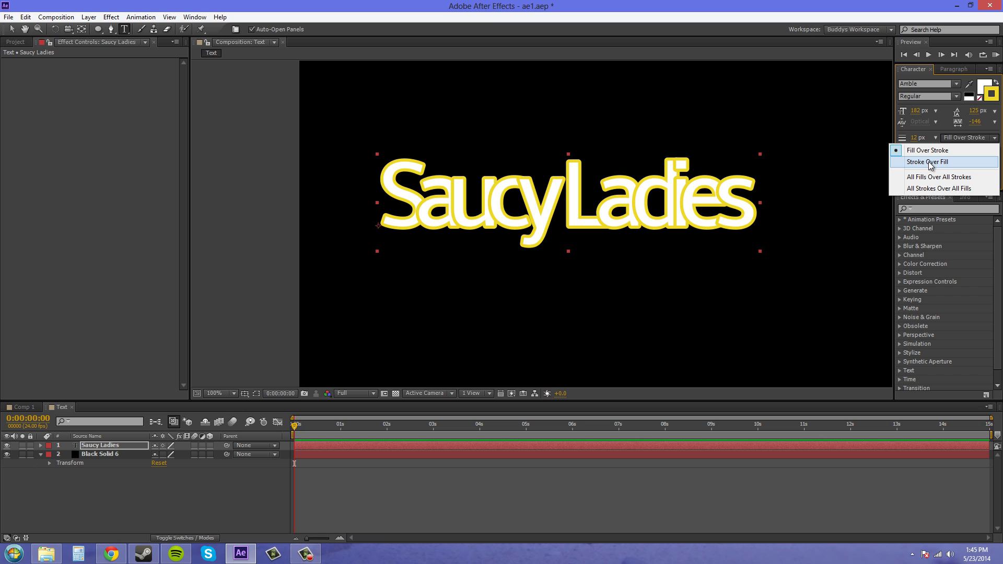
pyautogui.click(929, 162)
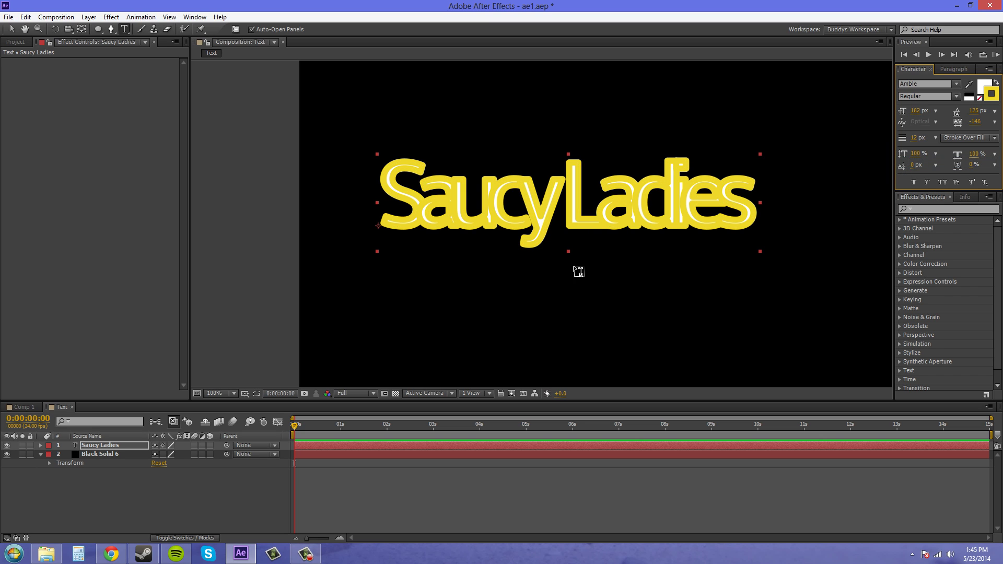
pyautogui.click(957, 139)
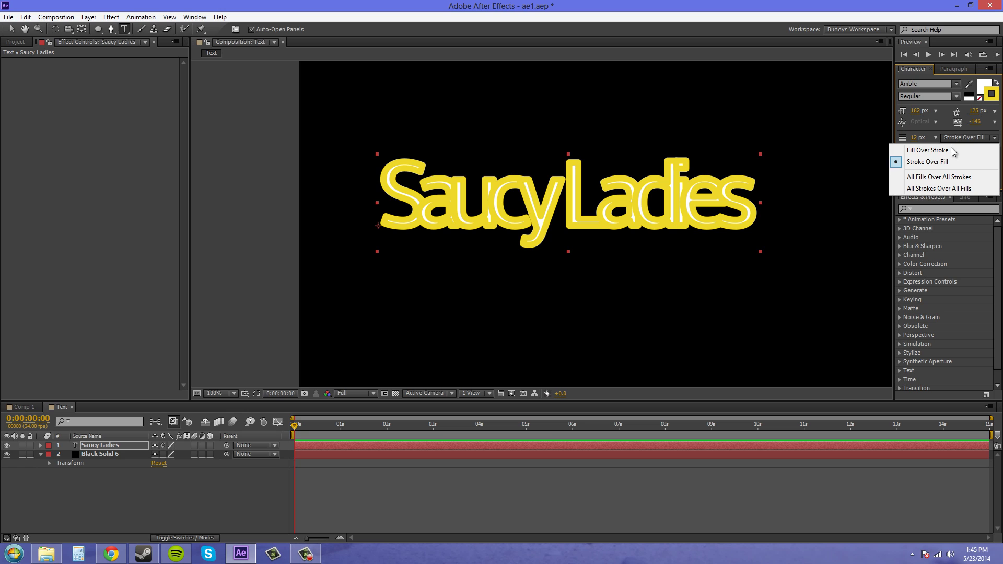
pyautogui.click(938, 189)
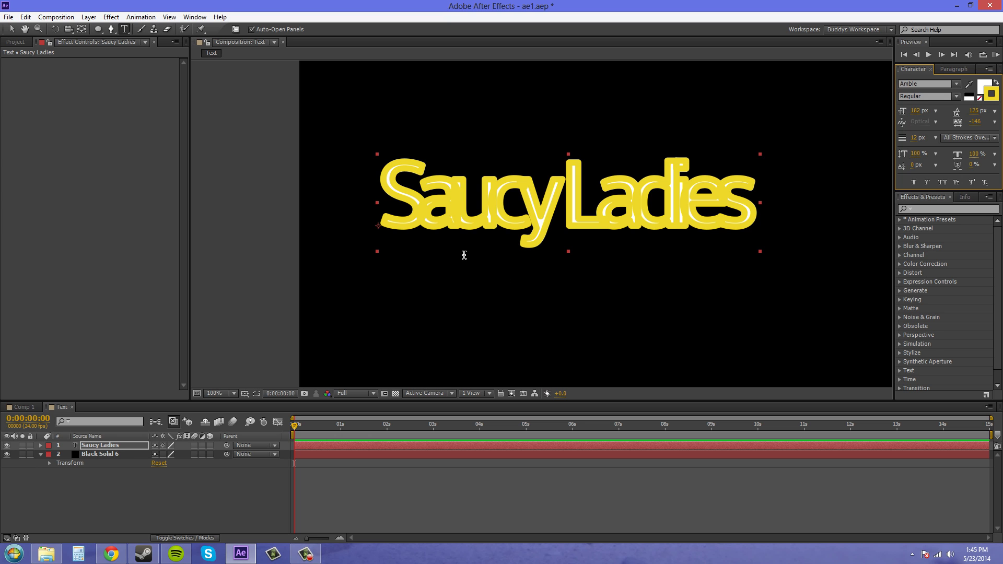
pyautogui.scroll(3, 433, 211)
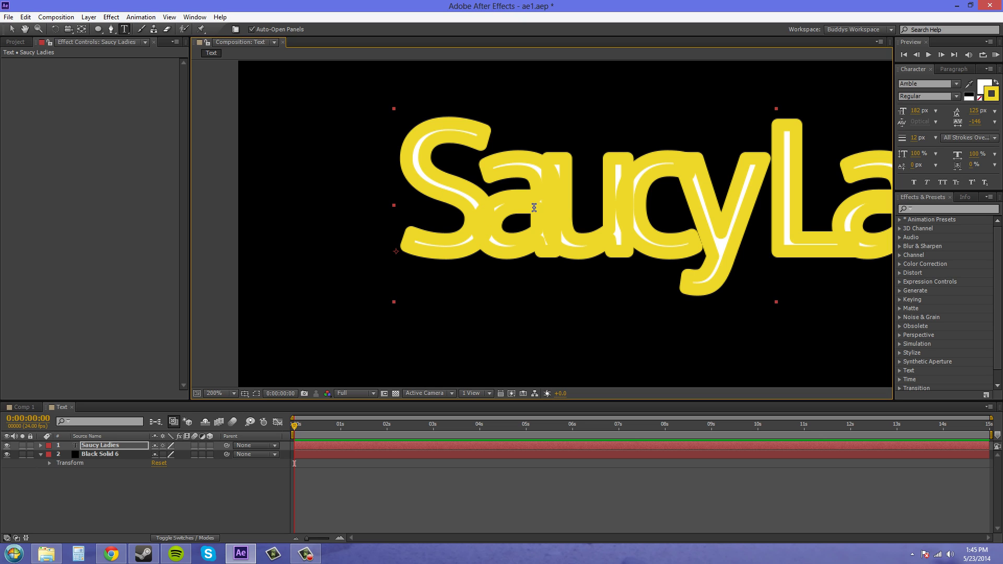
pyautogui.click(959, 138)
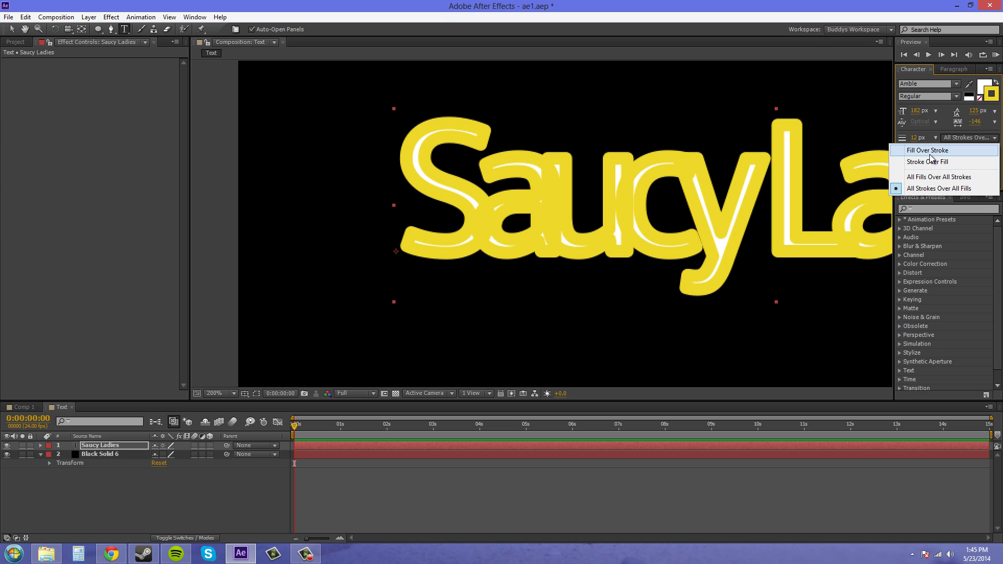
pyautogui.click(932, 151)
# Select the Saucy Ladies layer in the timeline and expand its Text properties to show More Options.
pyautogui.scroll(-2, 745, 204)
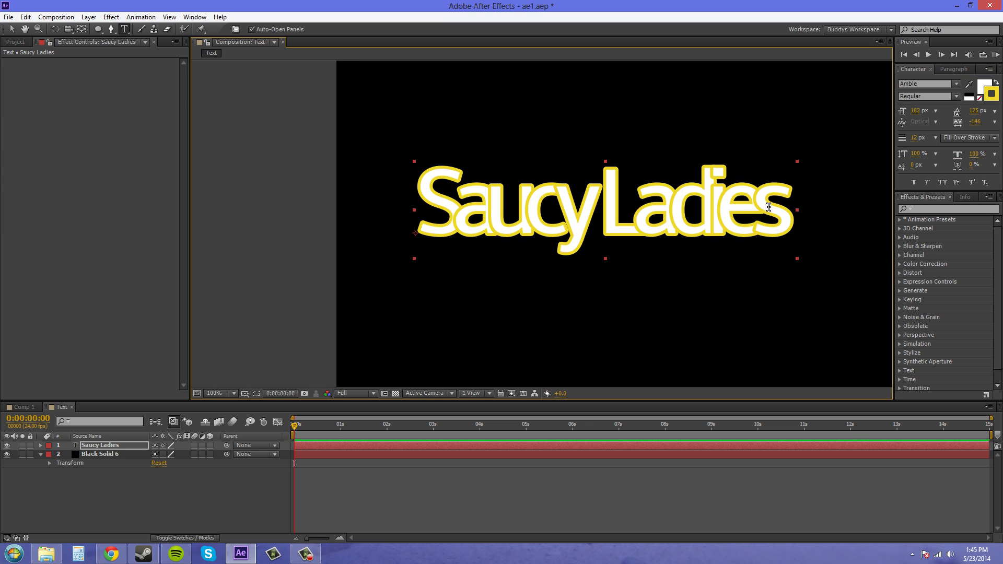
pyautogui.moveTo(761, 205); pyautogui.dragTo(714, 203)
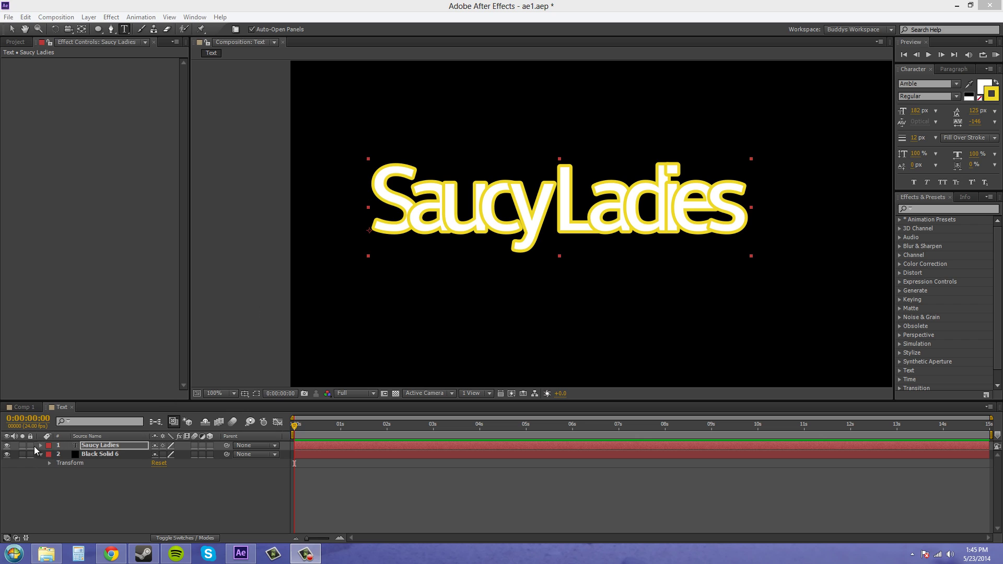
pyautogui.click(95, 447)
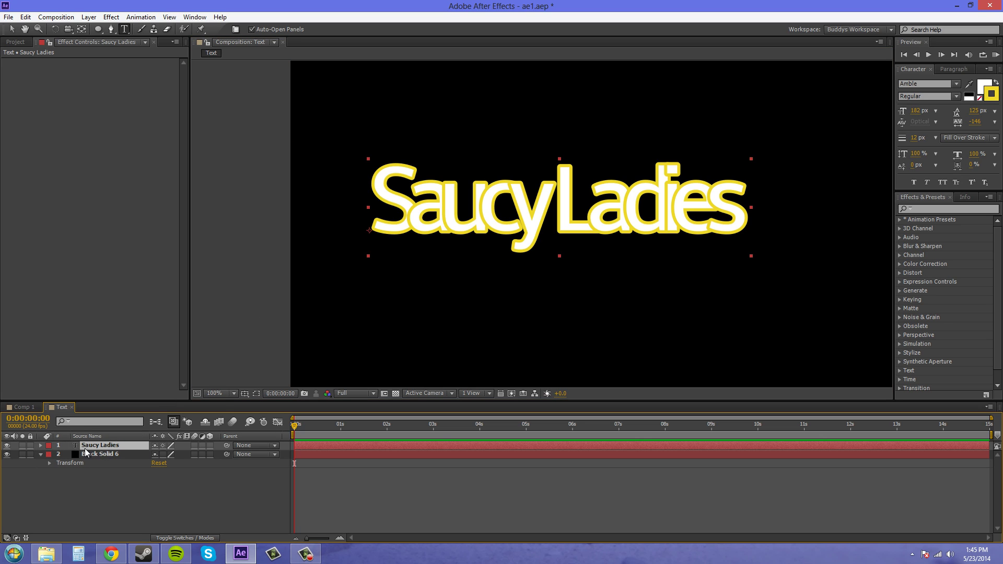
pyautogui.click(41, 446)
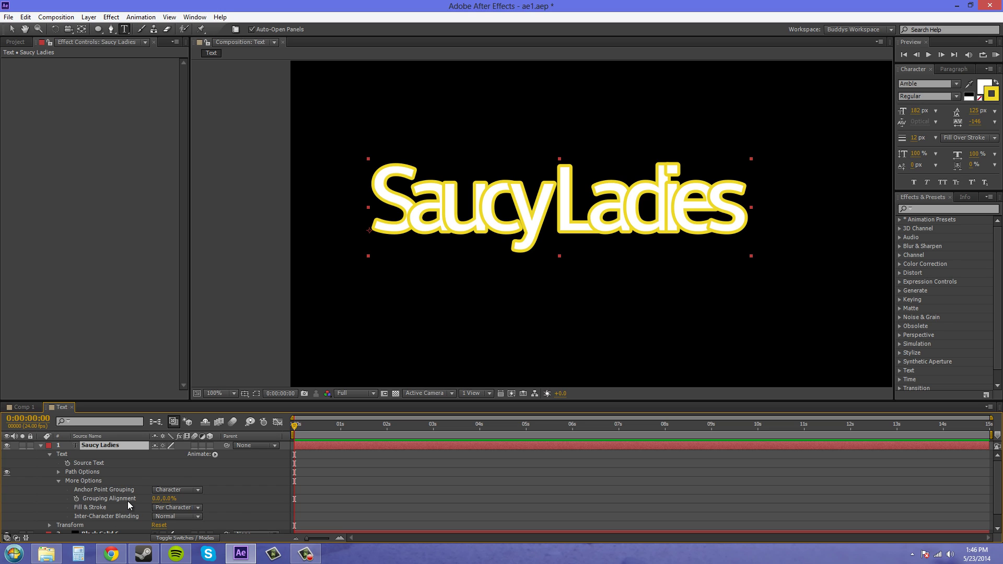
pyautogui.scroll(-1, 127, 501)
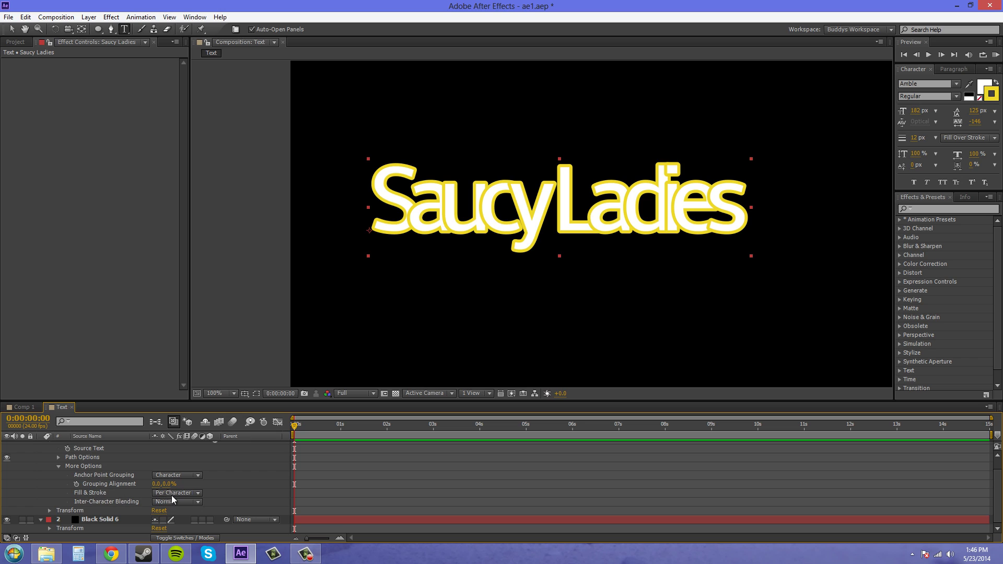
pyautogui.click(197, 494)
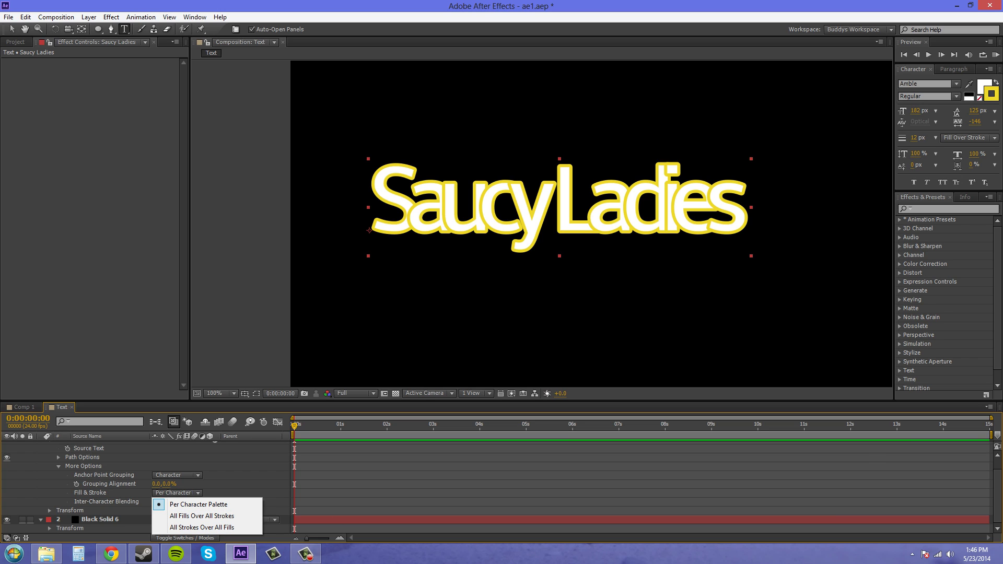
pyautogui.press('Escape')
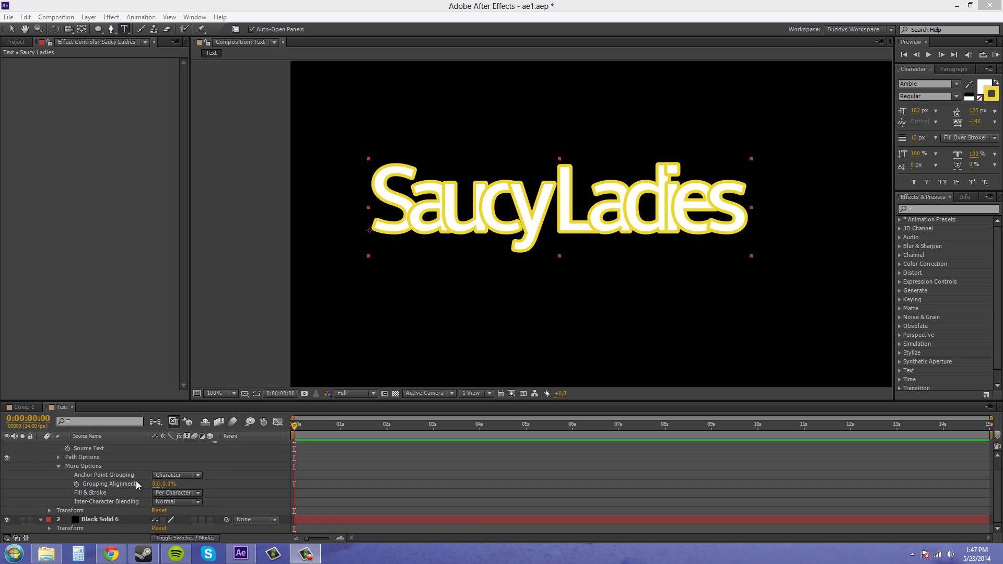
pyautogui.click(164, 493)
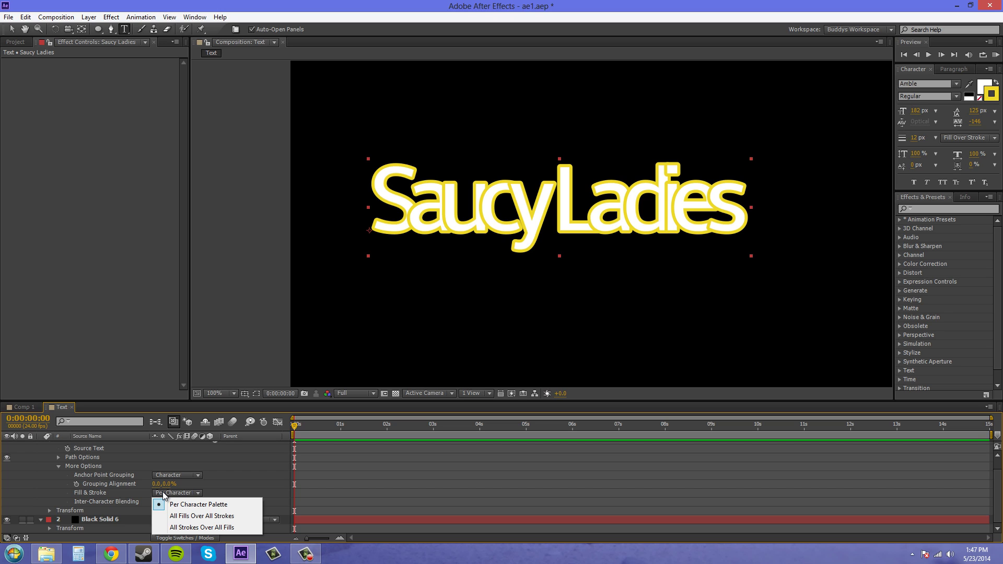
pyautogui.click(186, 515)
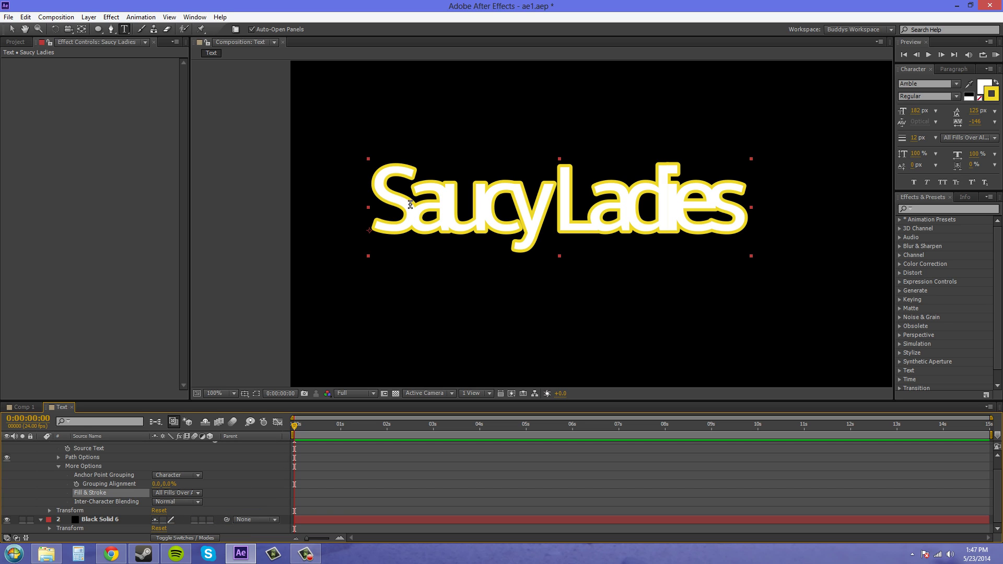
pyautogui.click(180, 496)
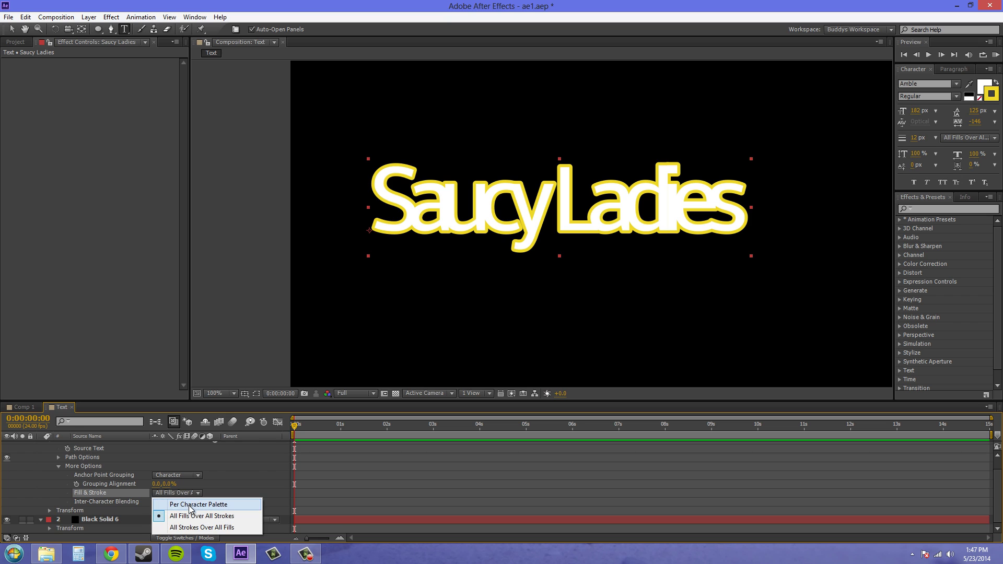
pyautogui.click(208, 526)
pyautogui.click(176, 493)
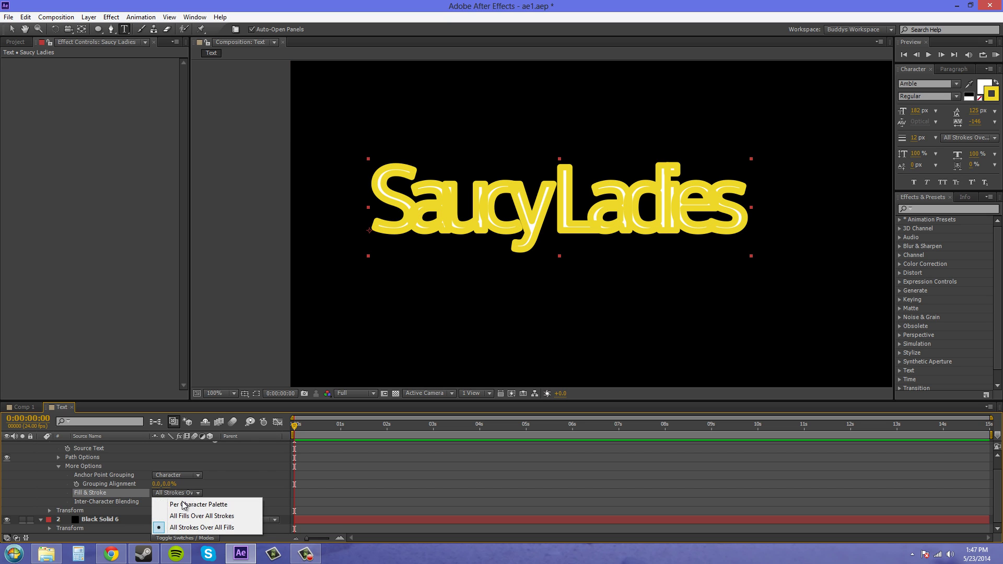
pyautogui.click(177, 504)
pyautogui.click(963, 138)
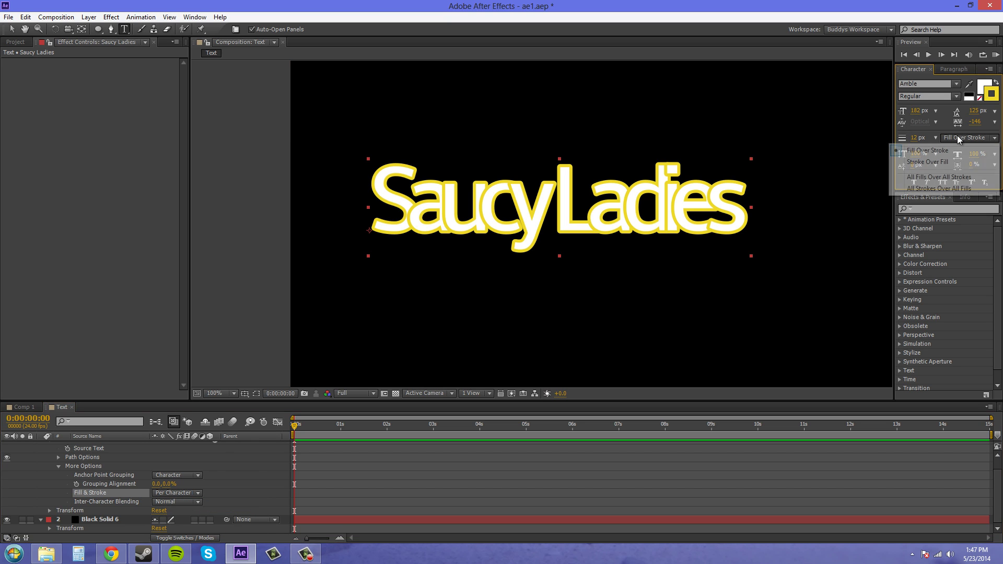